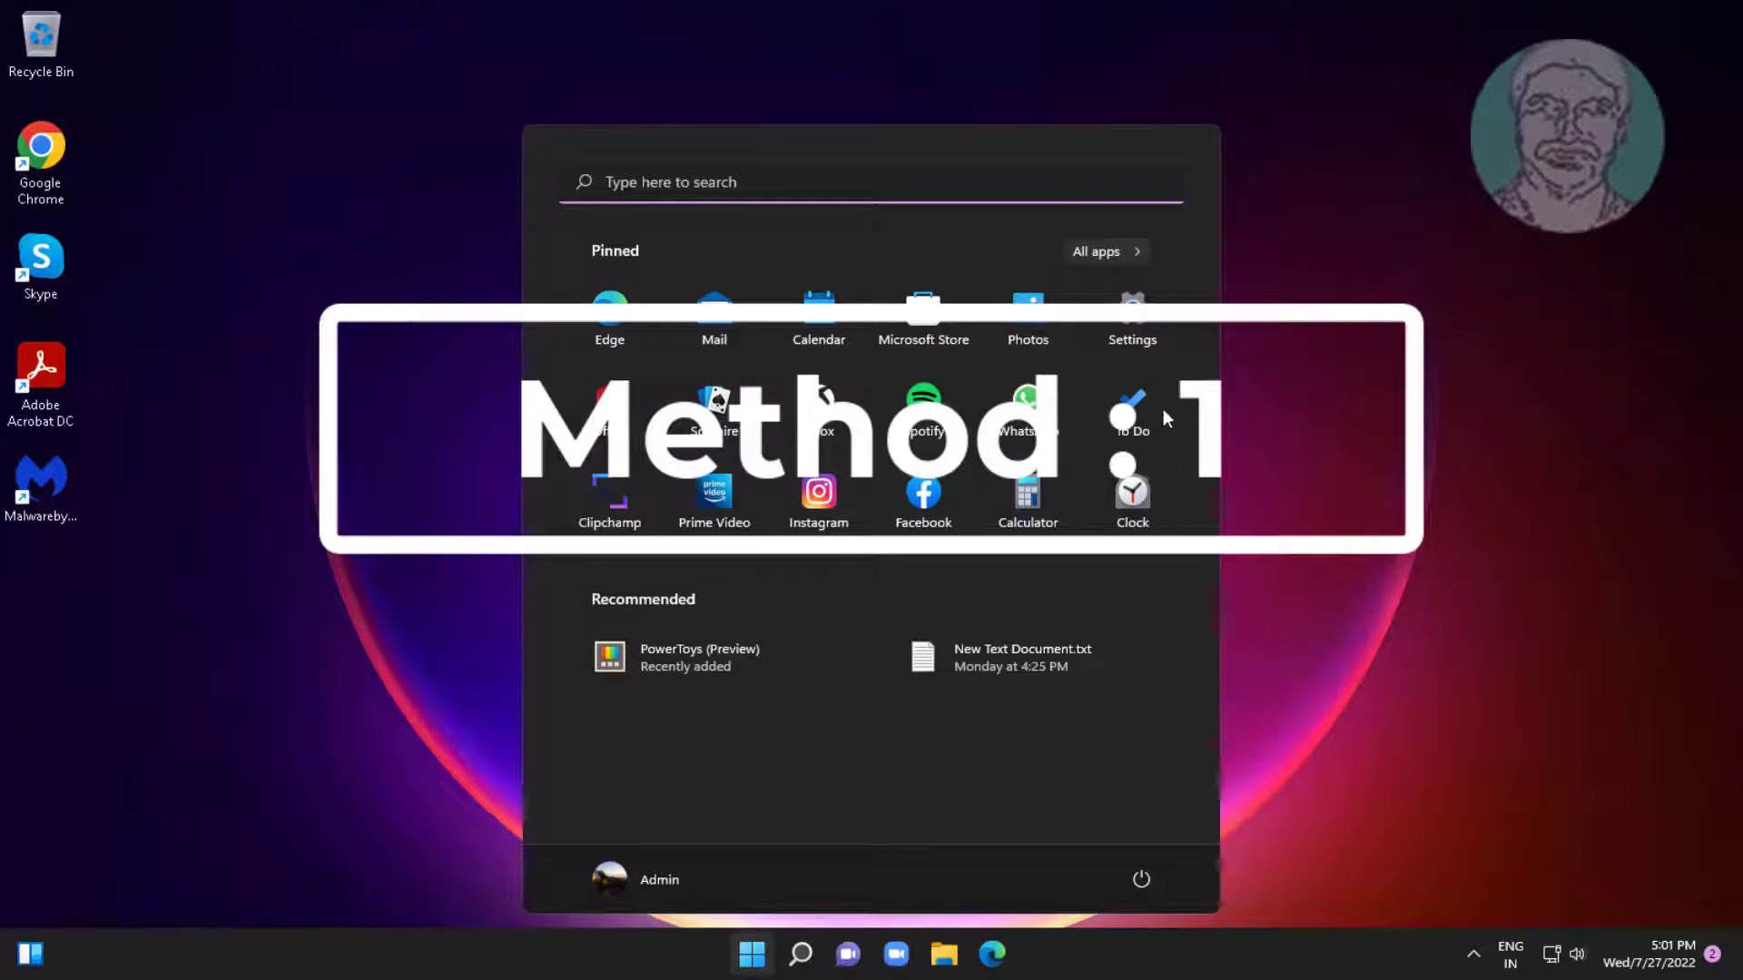
Open the additional network adapter options from the advanced network settings in Windows Settings.
click(1130, 338)
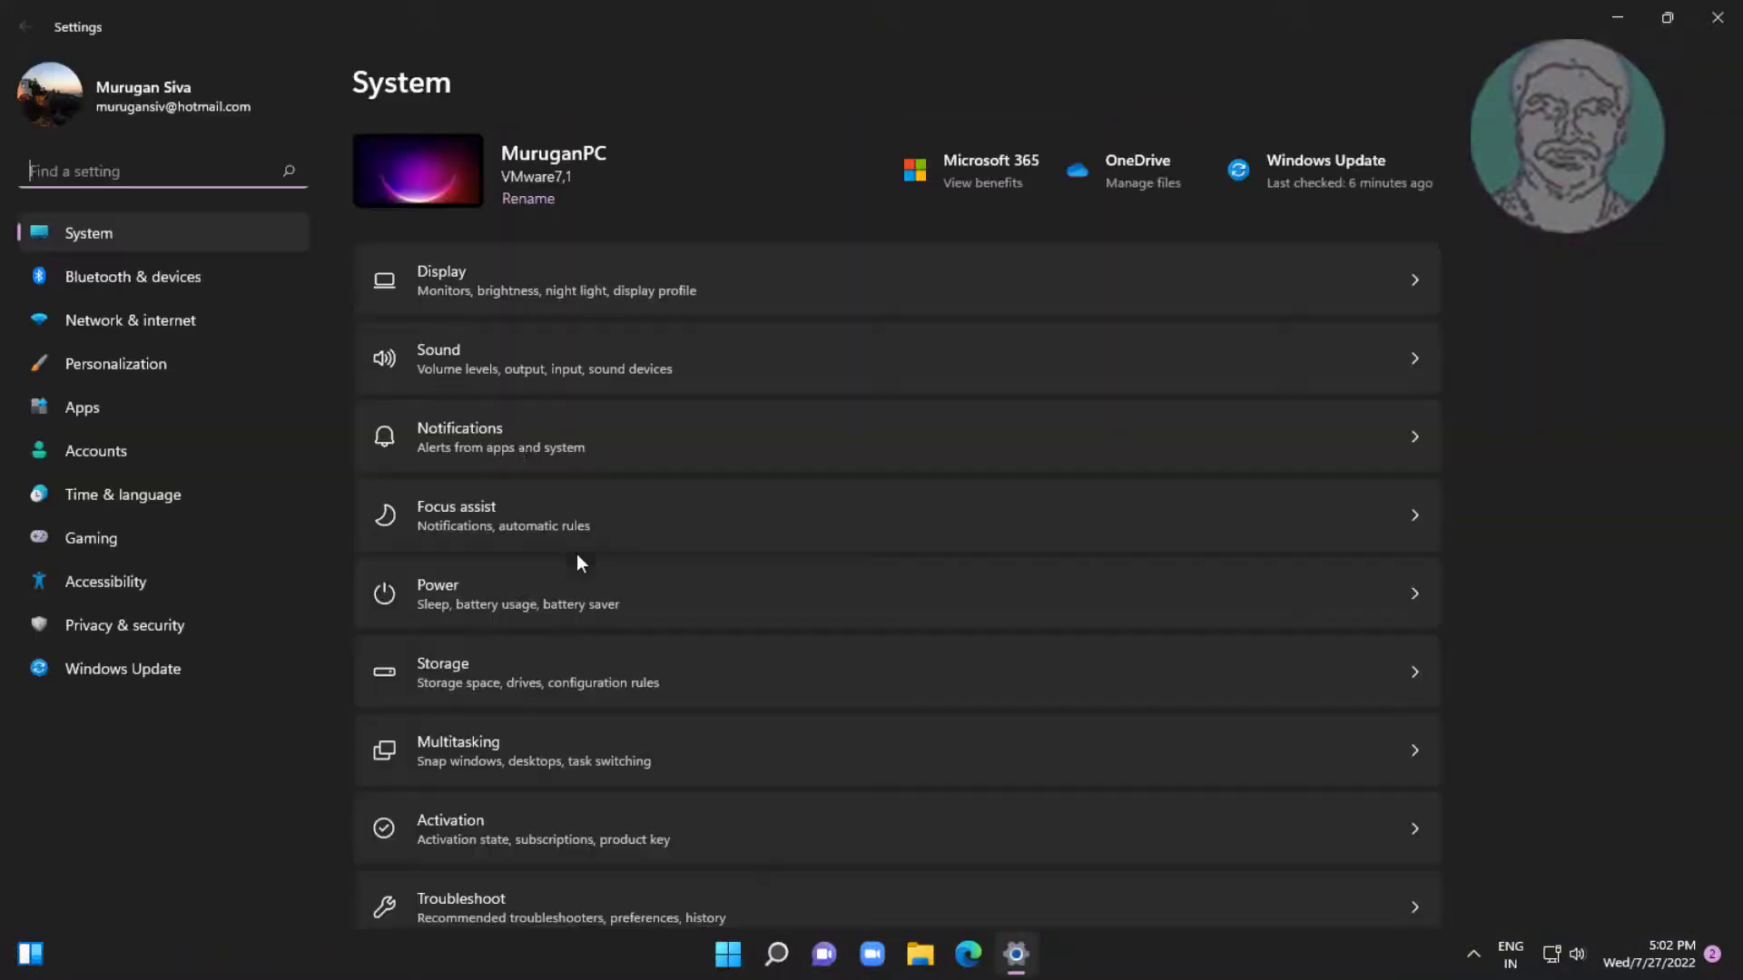
click(168, 334)
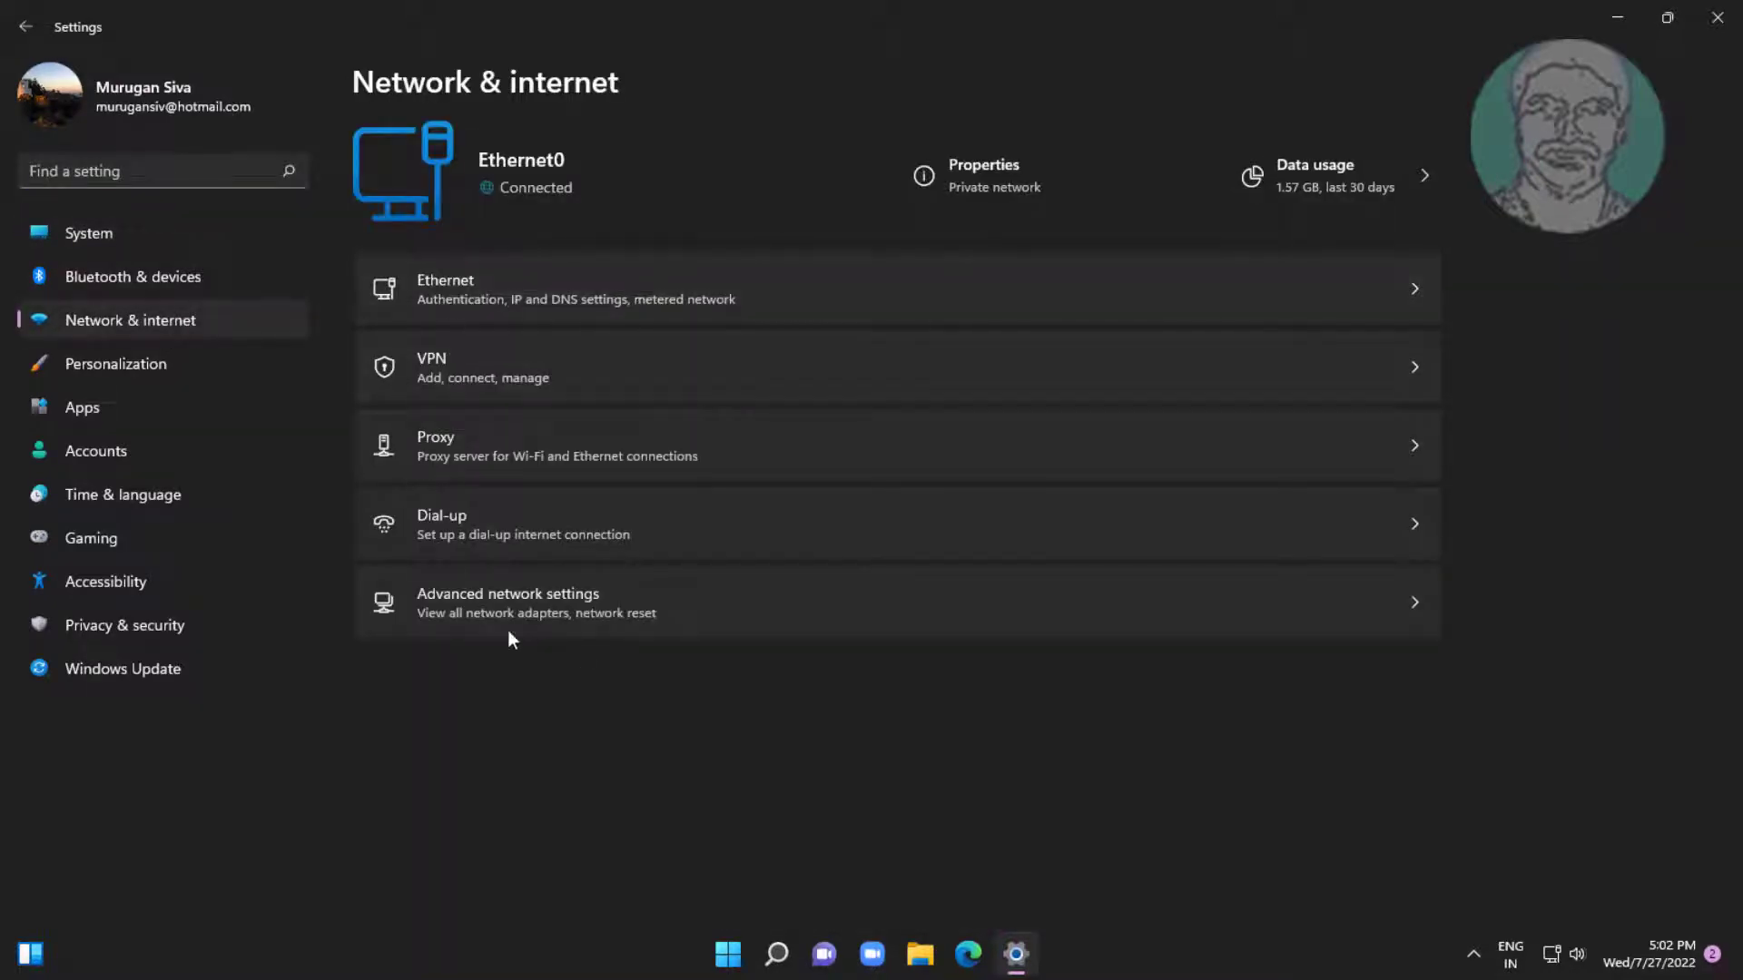
click(645, 624)
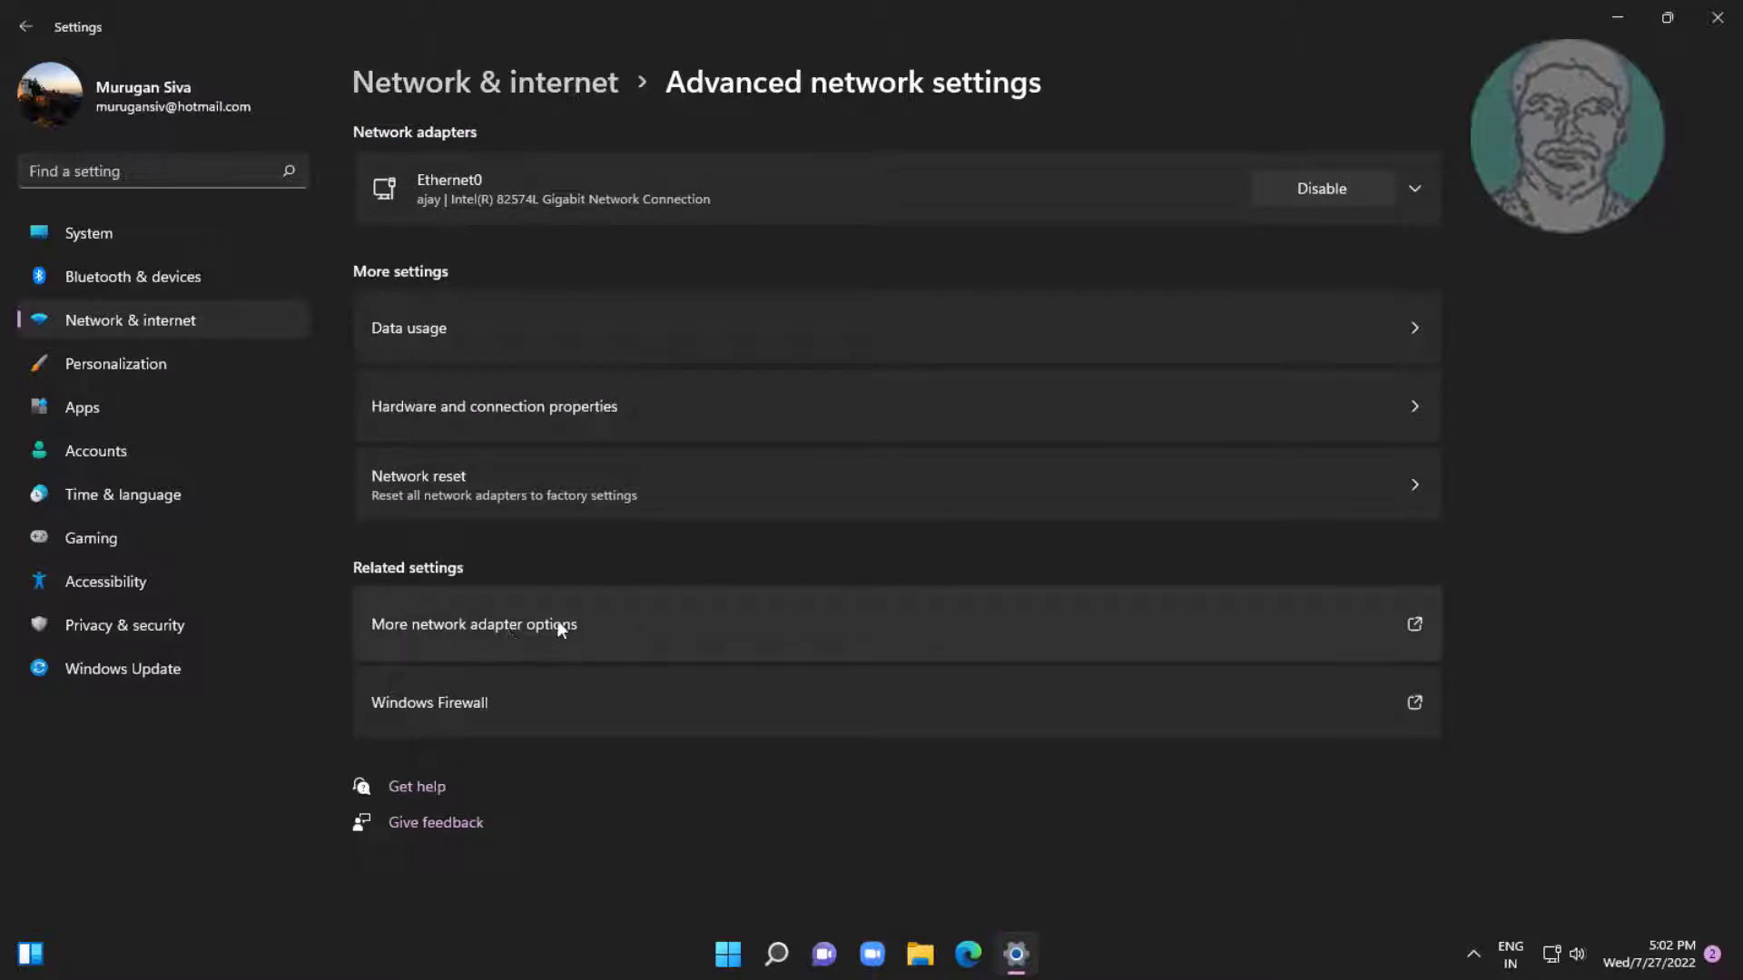
click(501, 625)
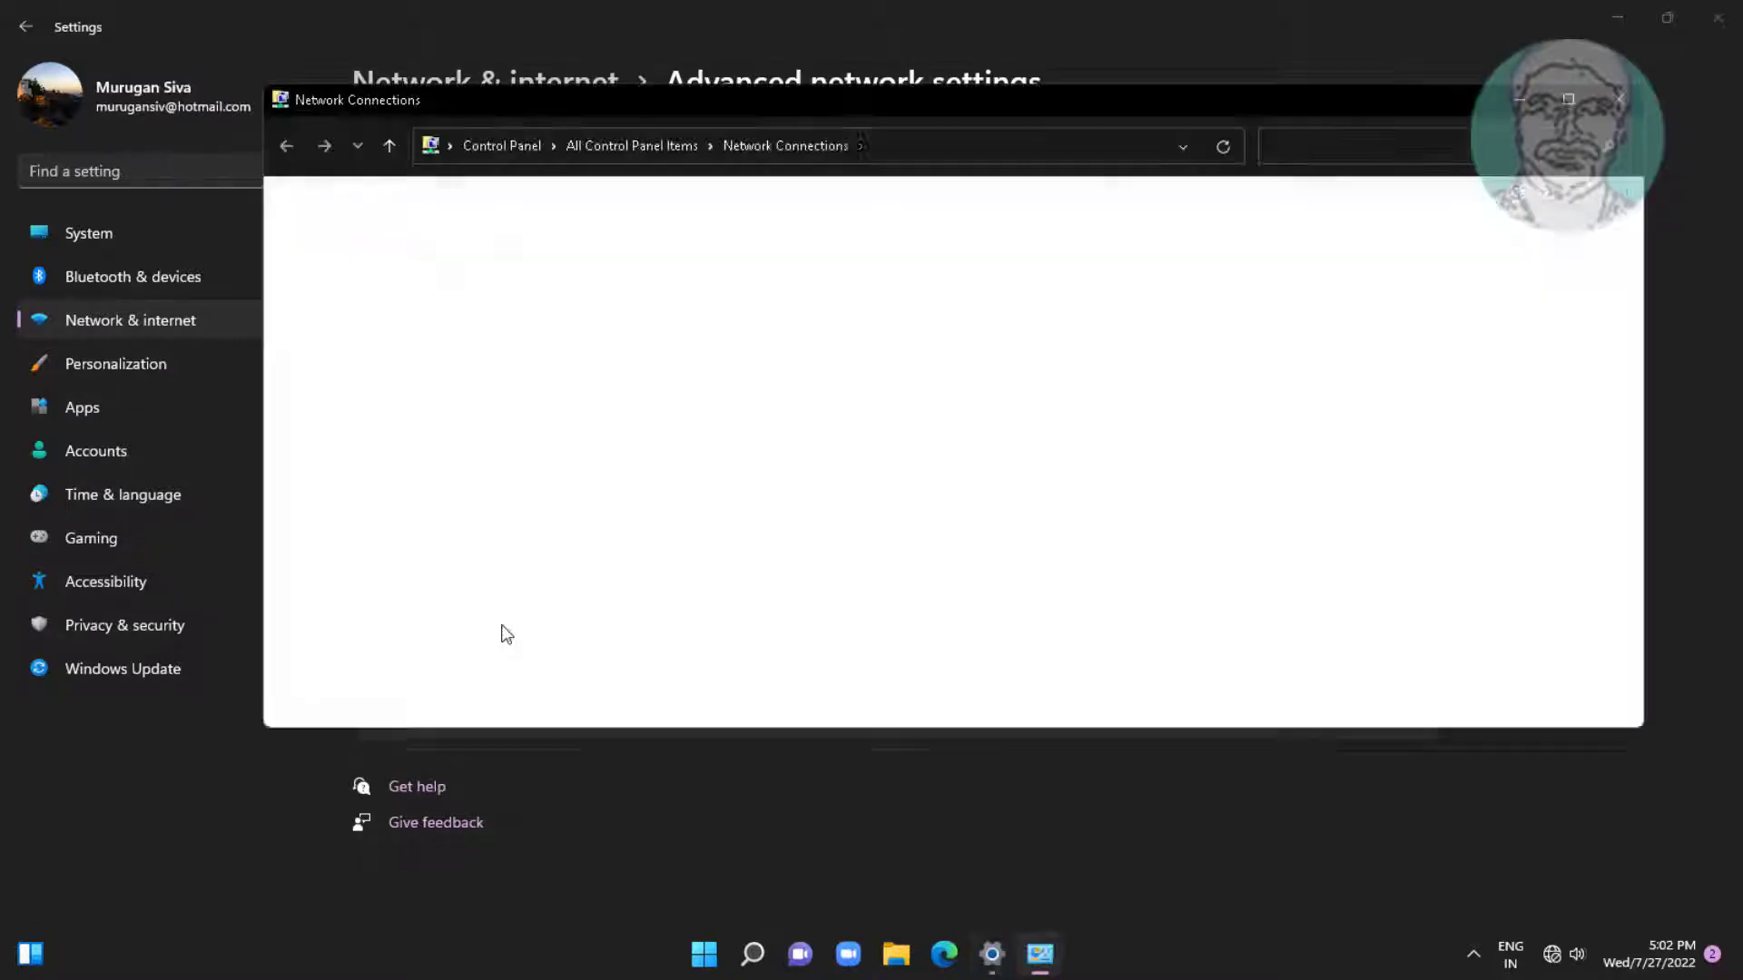
Enable the Ethernet0 network adapter, and close the Network Connections and Settings windows.
click(374, 229)
right_click(442, 241)
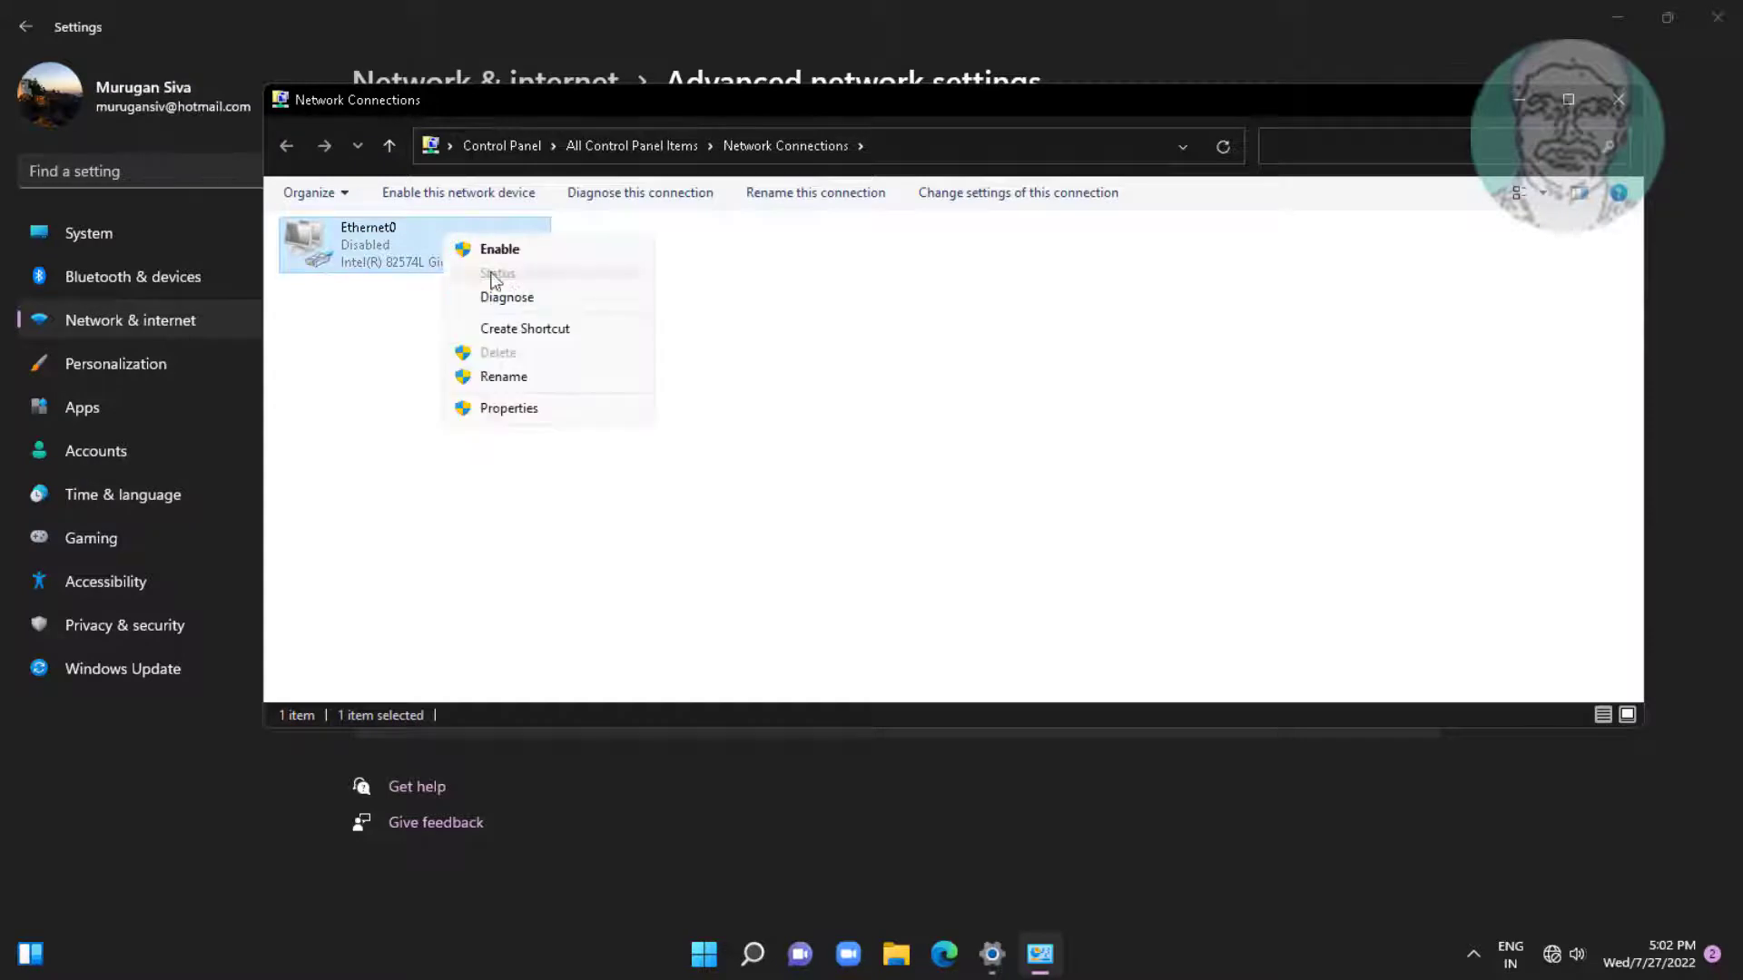
click(508, 249)
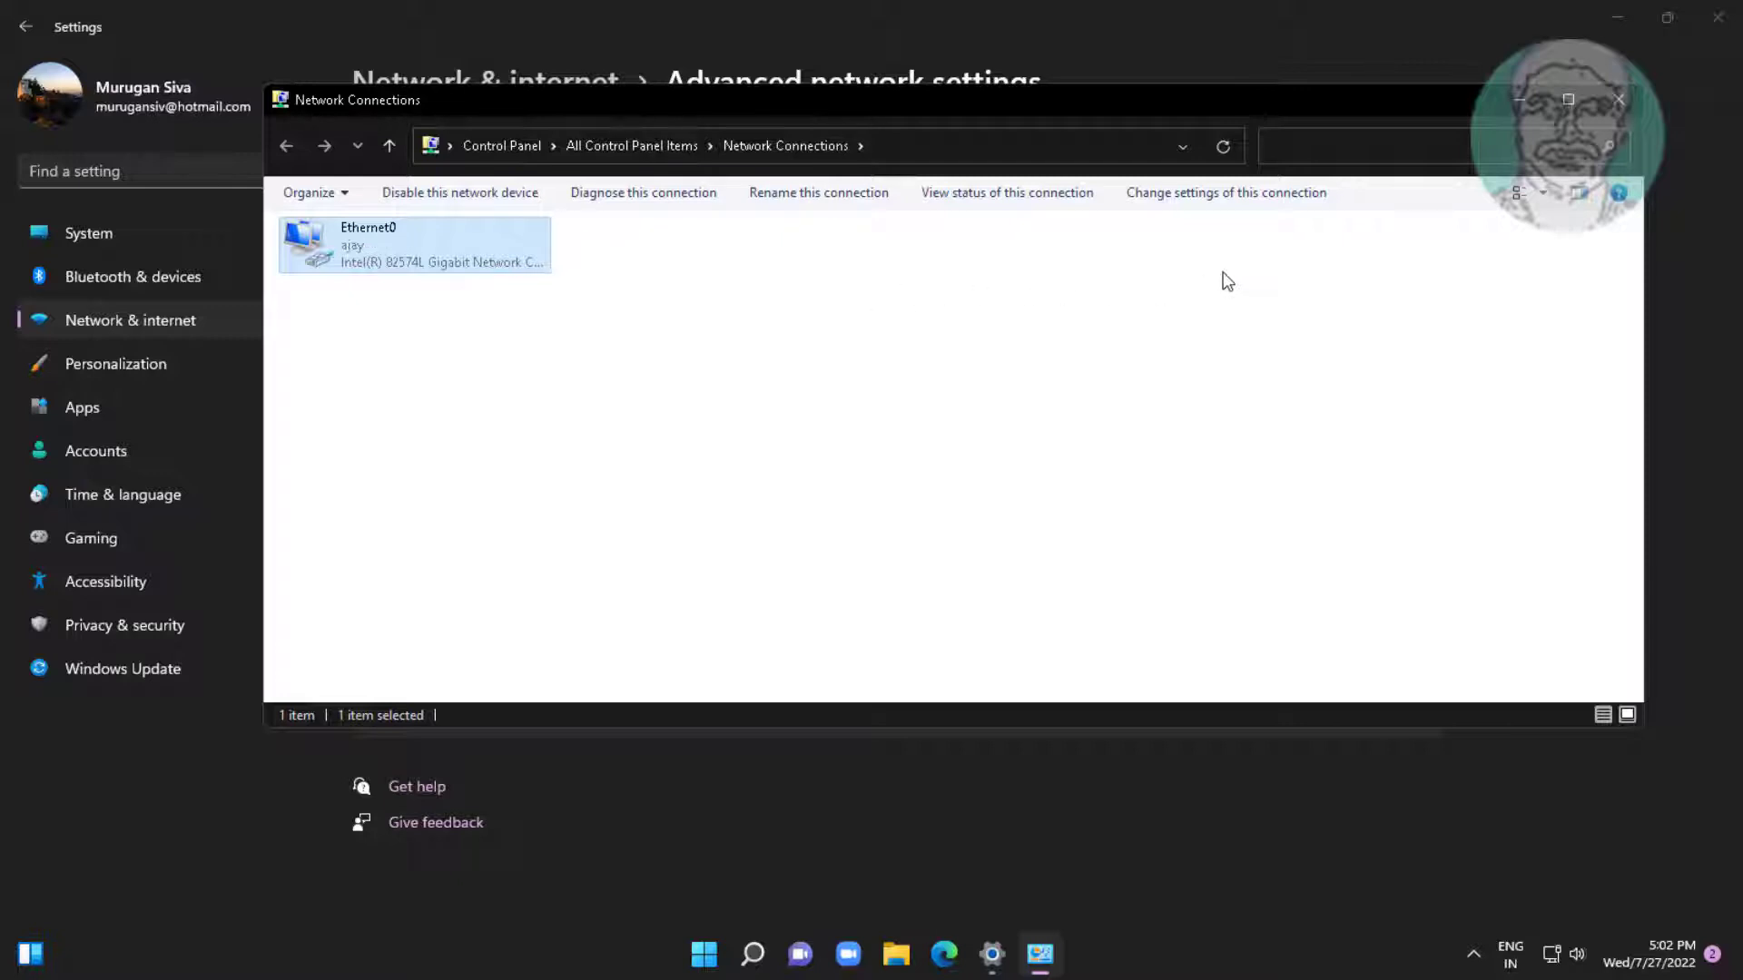
click(1626, 102)
click(1717, 27)
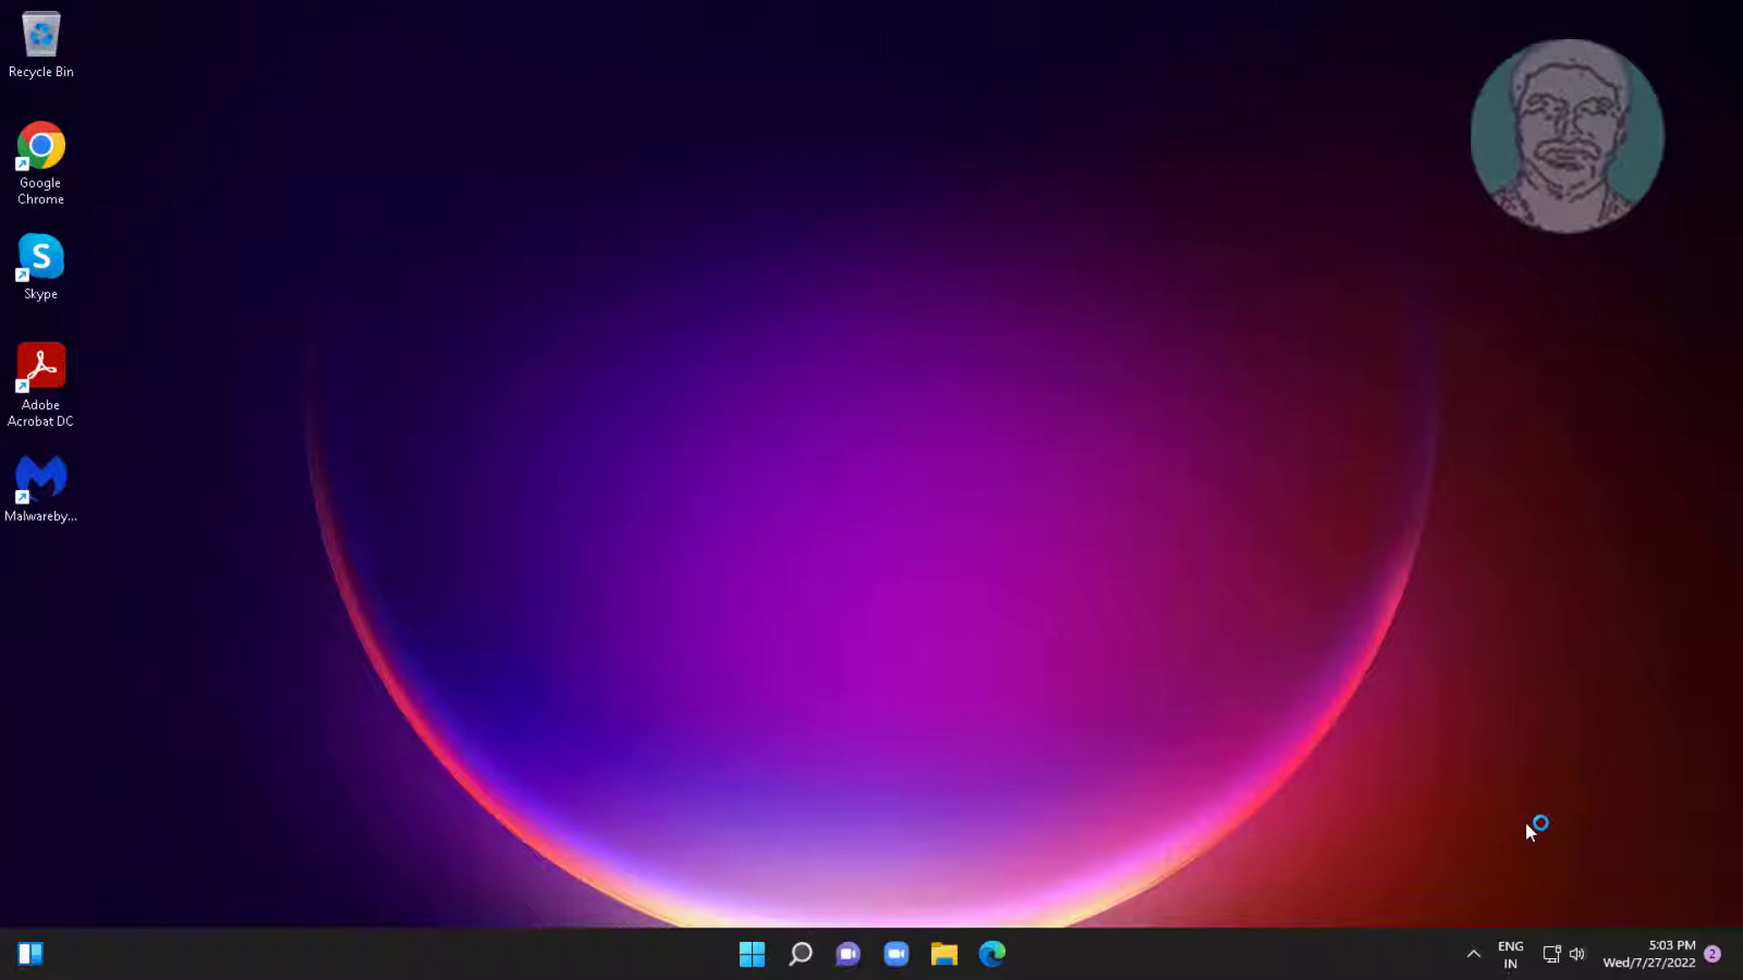
Open the list of other troubleshooters in the system's Troubleshoot settings.
click(752, 953)
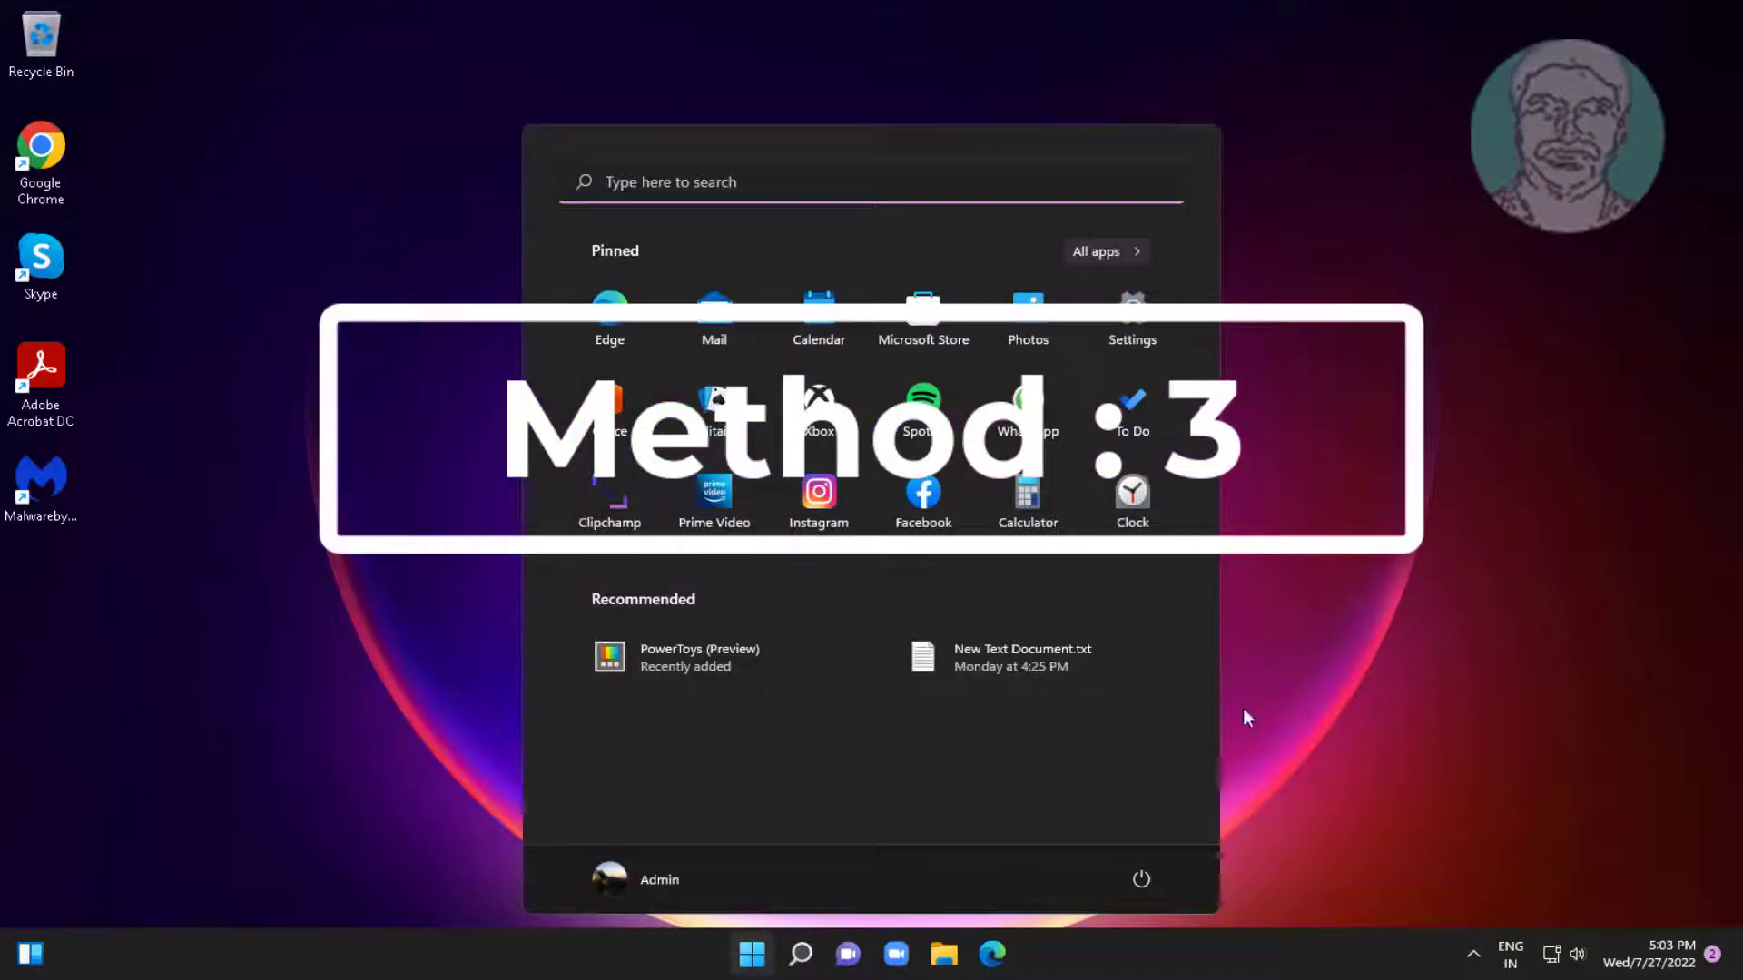
click(1133, 309)
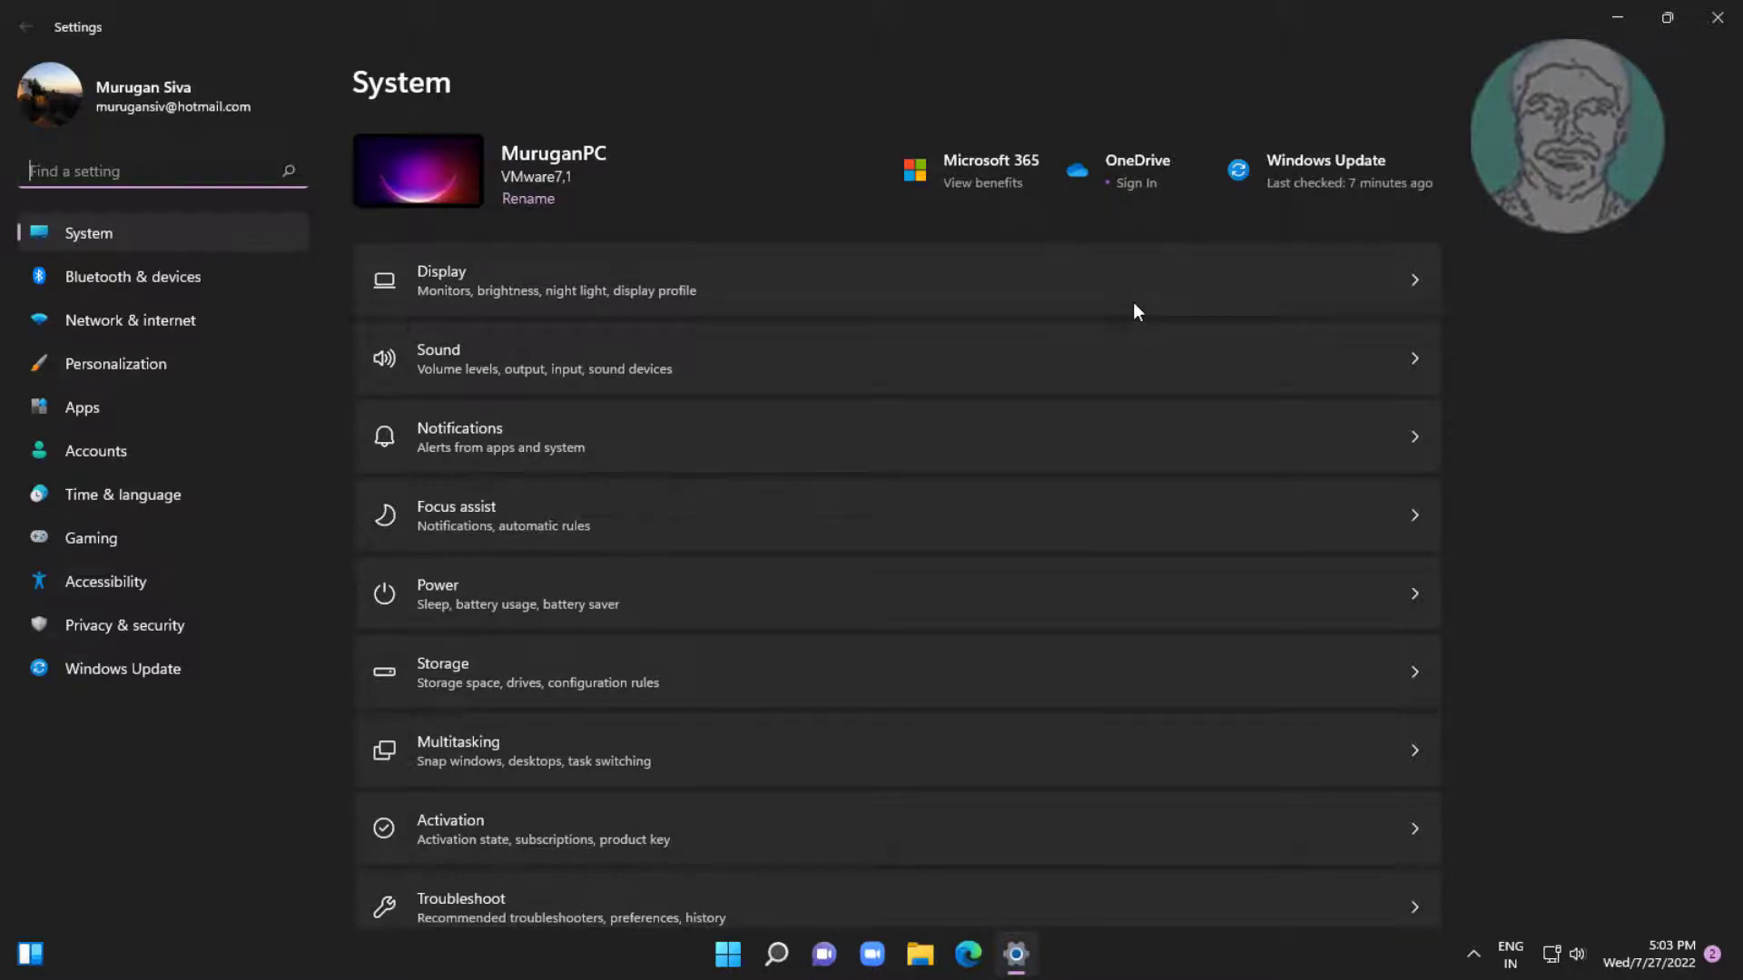
scroll(827, 672, down, 4)
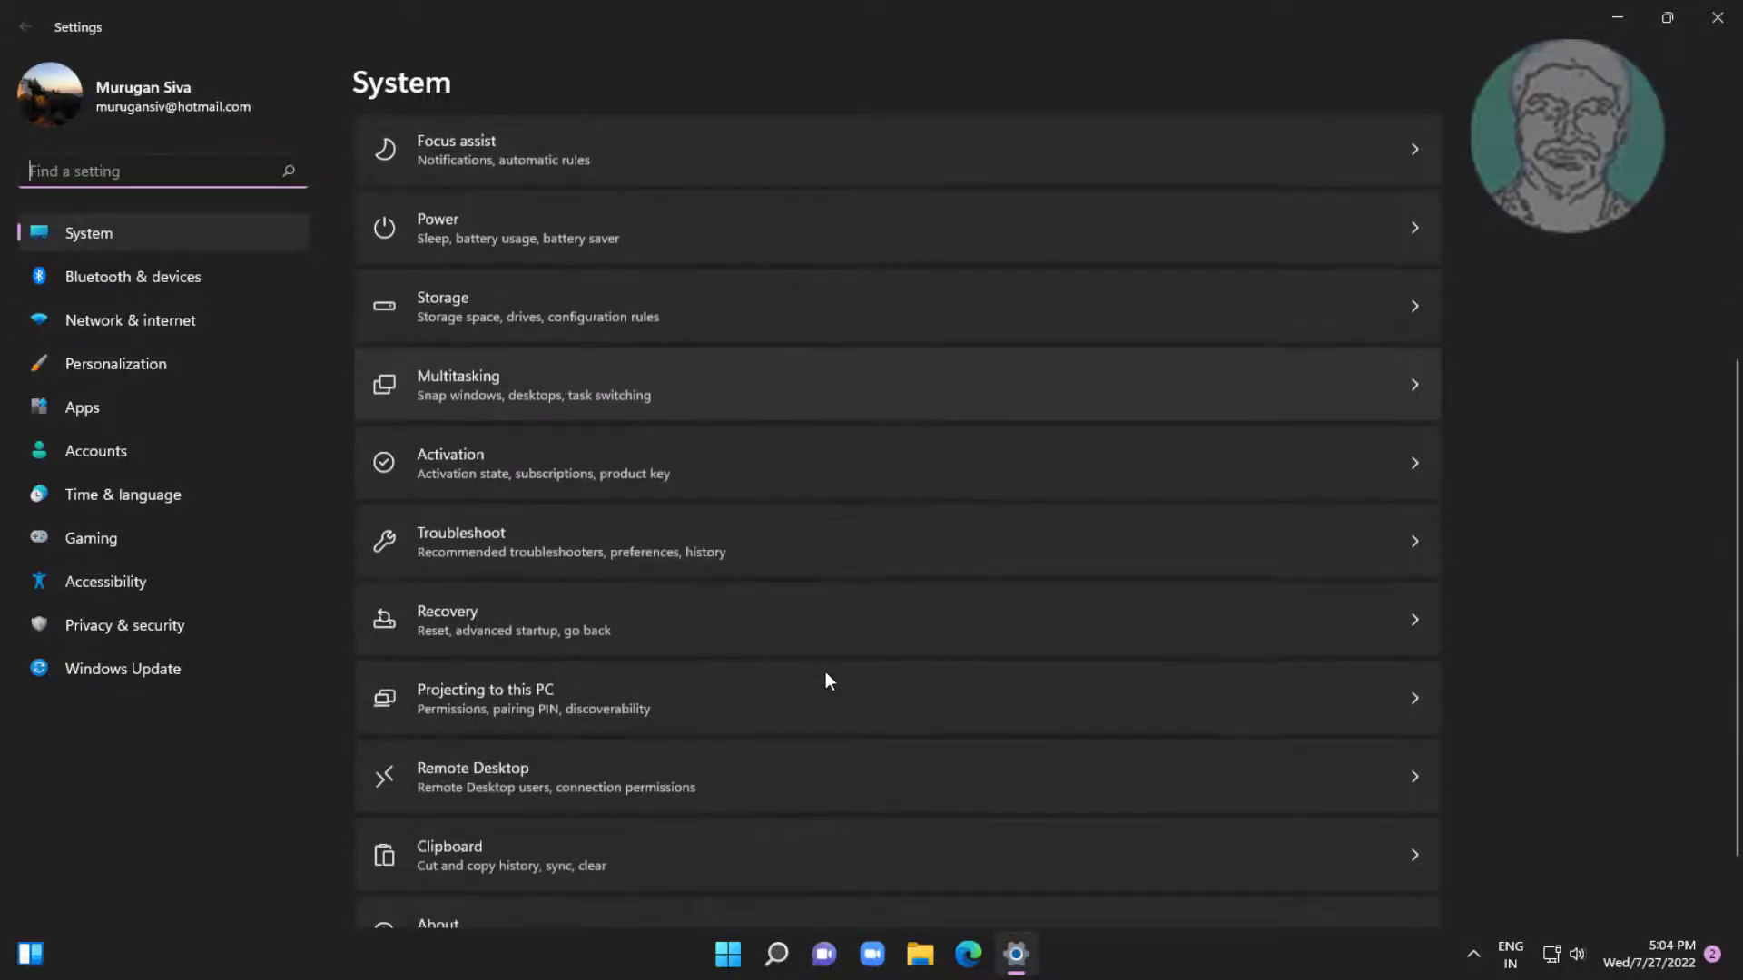
scroll(825, 681, down, 1)
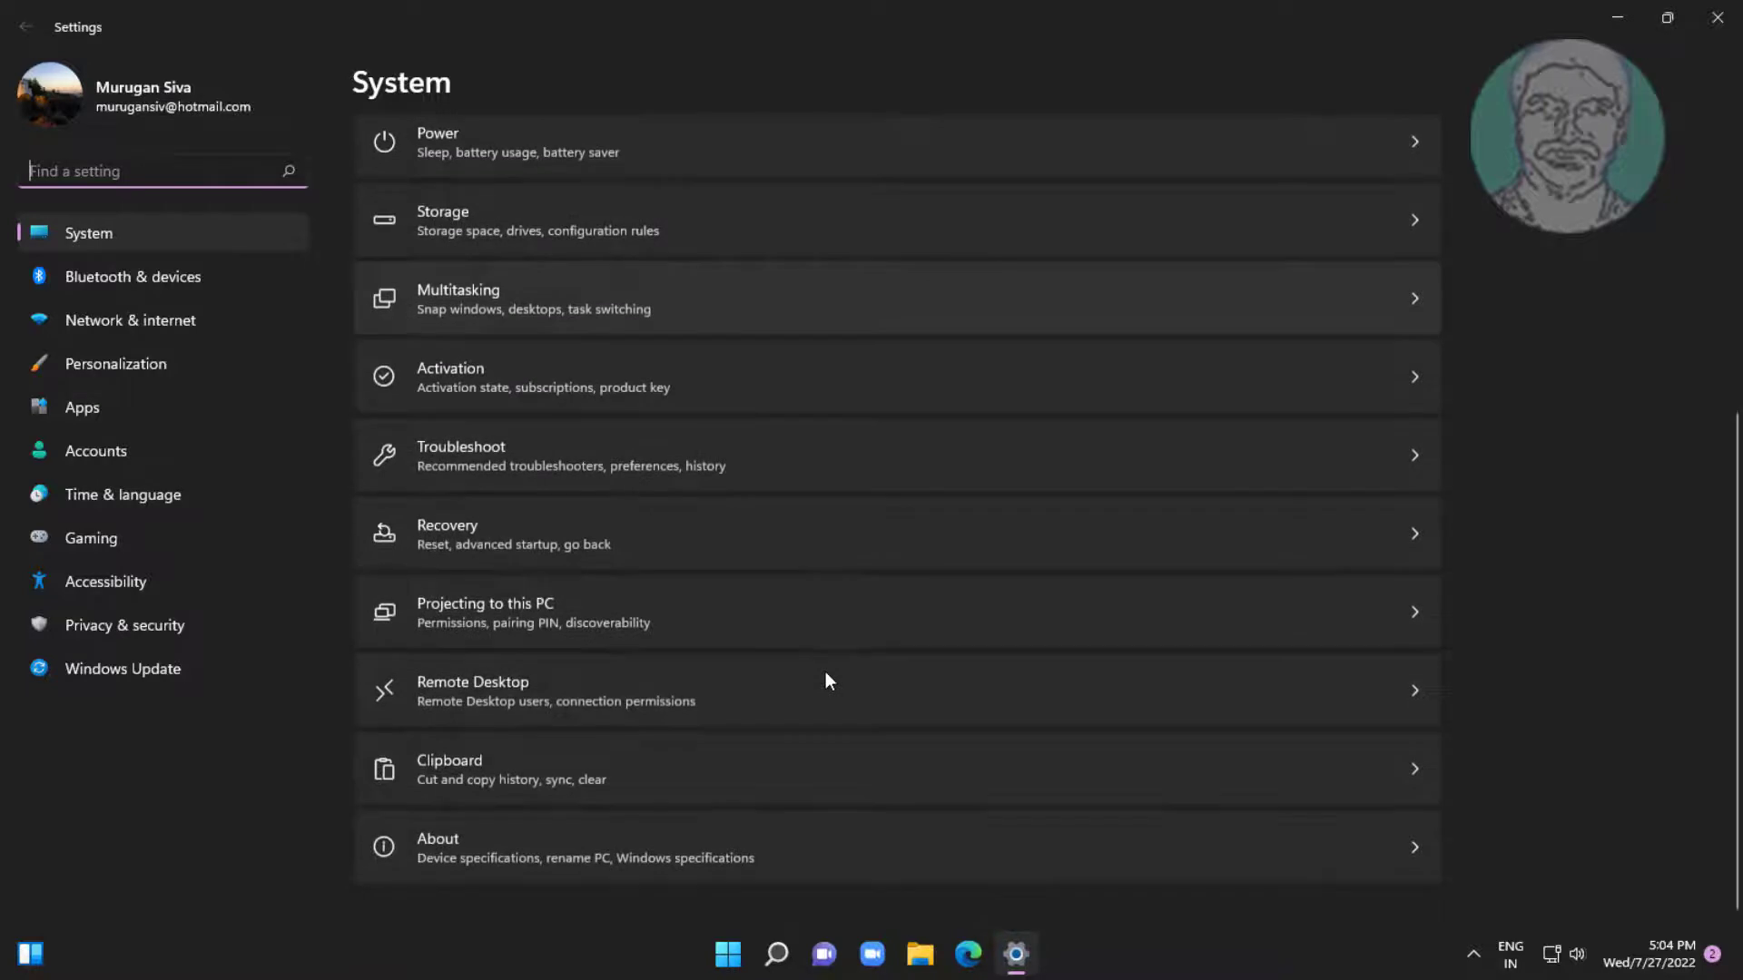
click(530, 480)
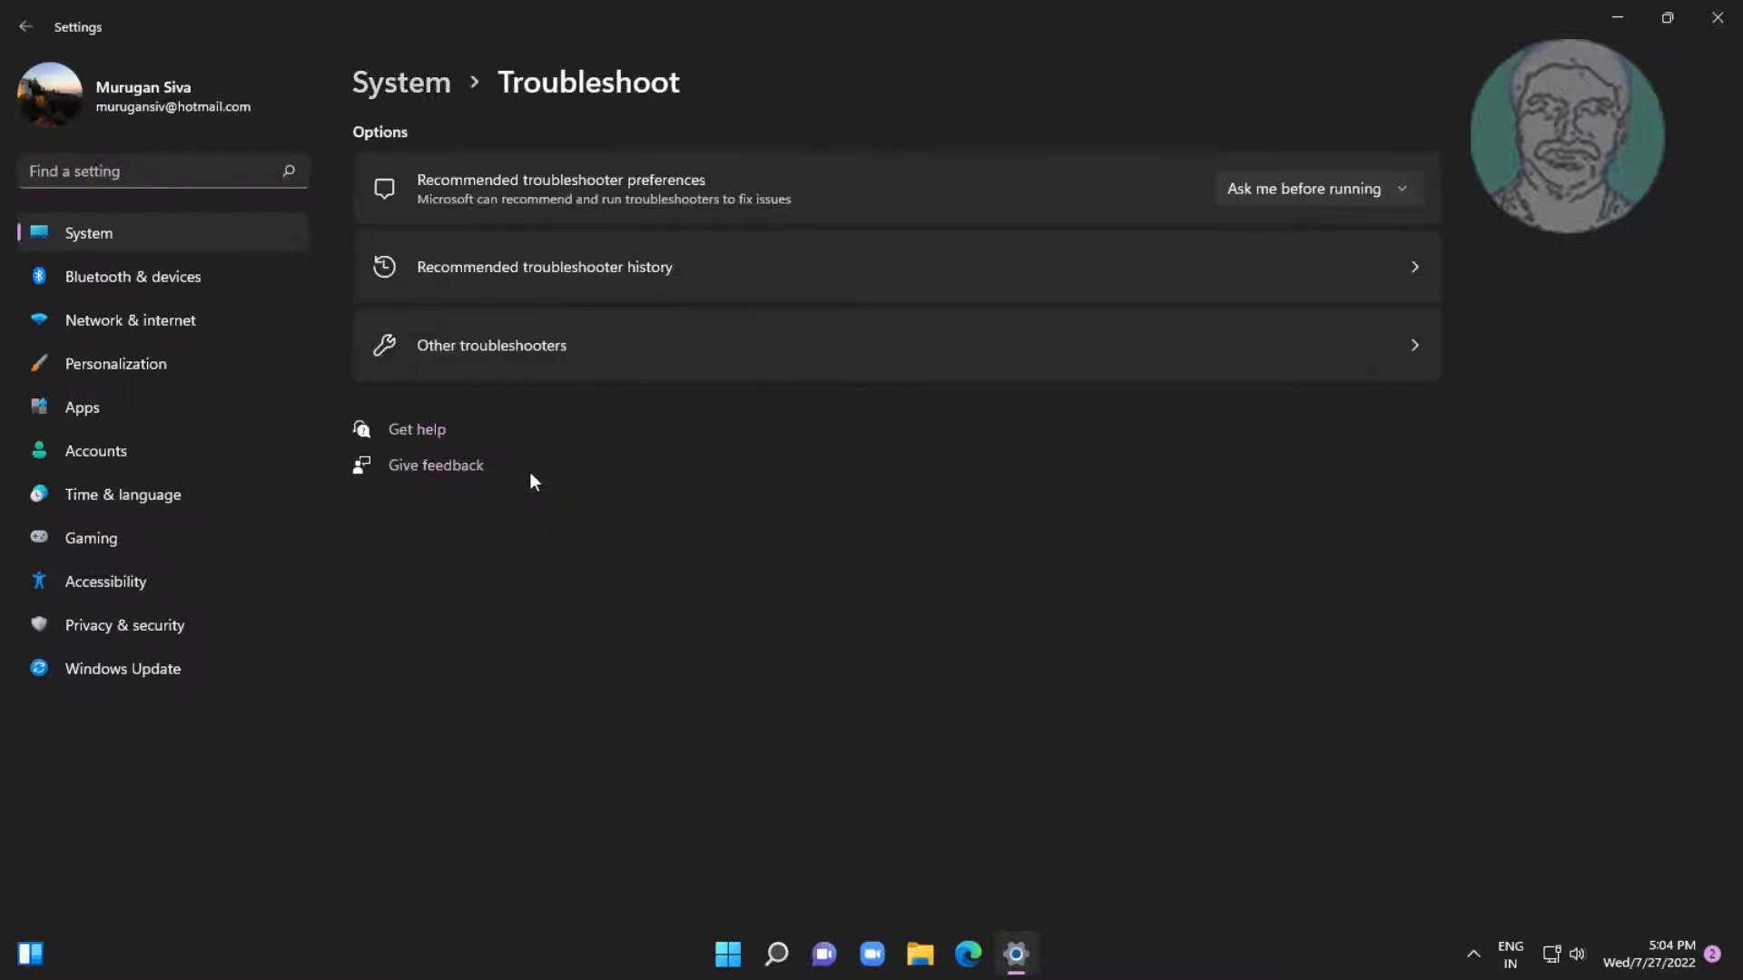
click(496, 343)
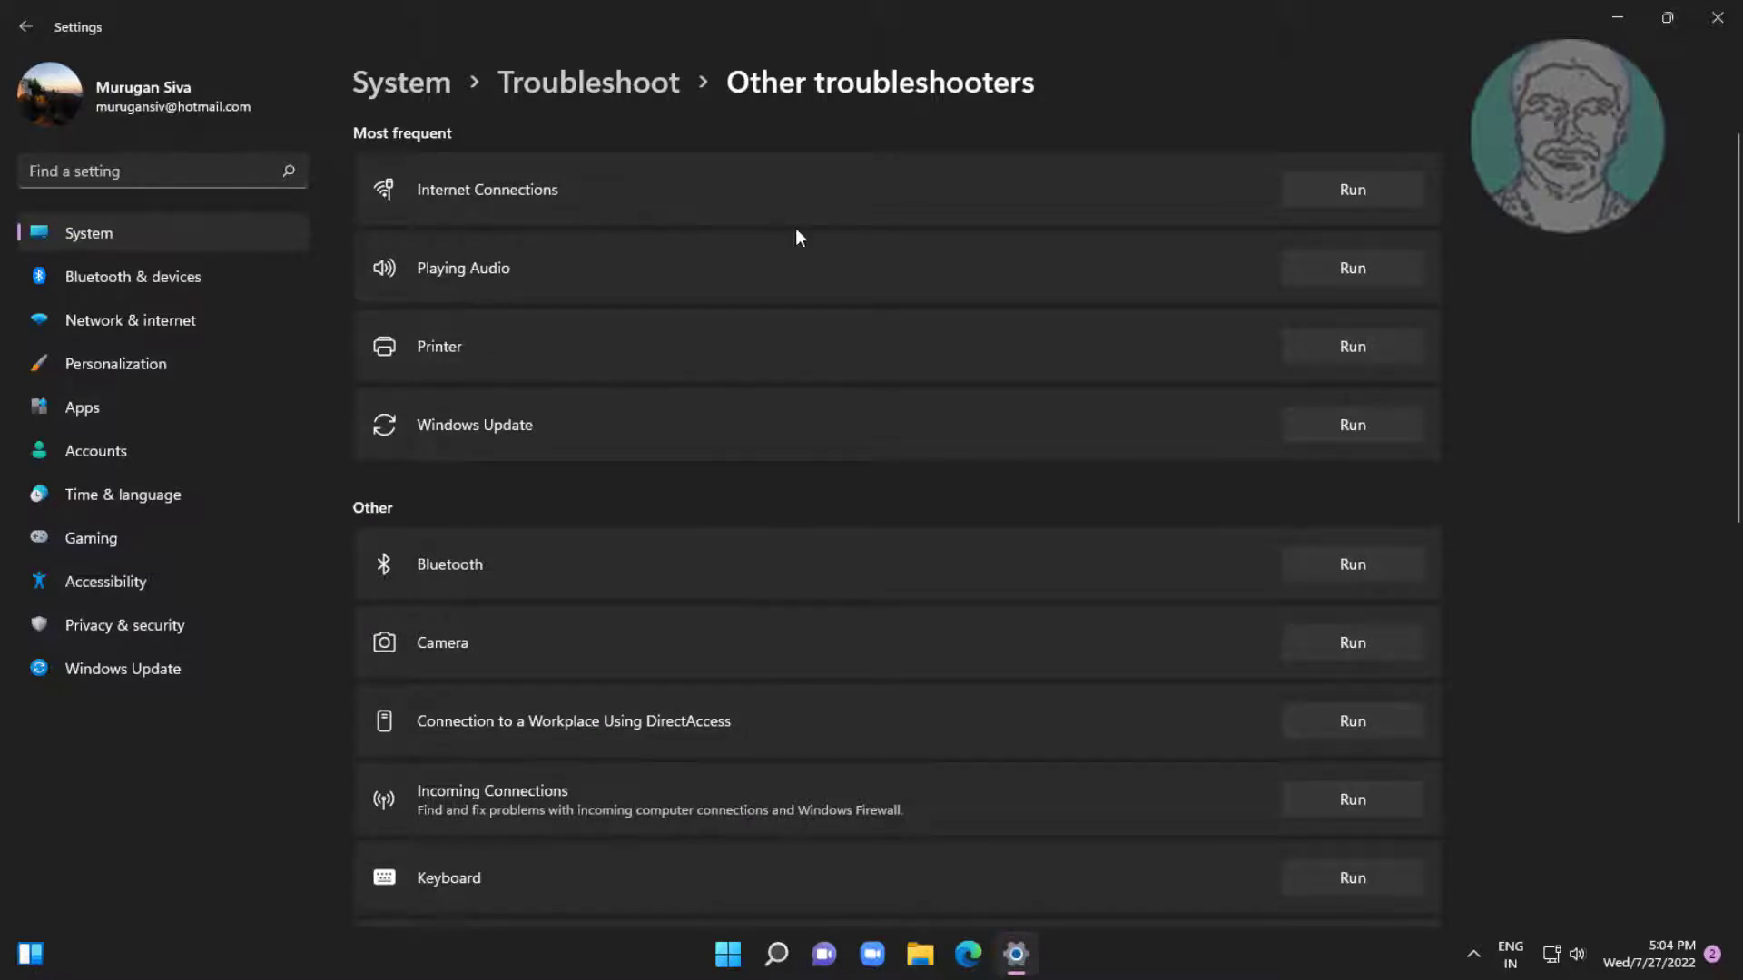
Run the Internet Connections troubleshooter on the connection to the Internet, and close it together with Settings.
click(1353, 192)
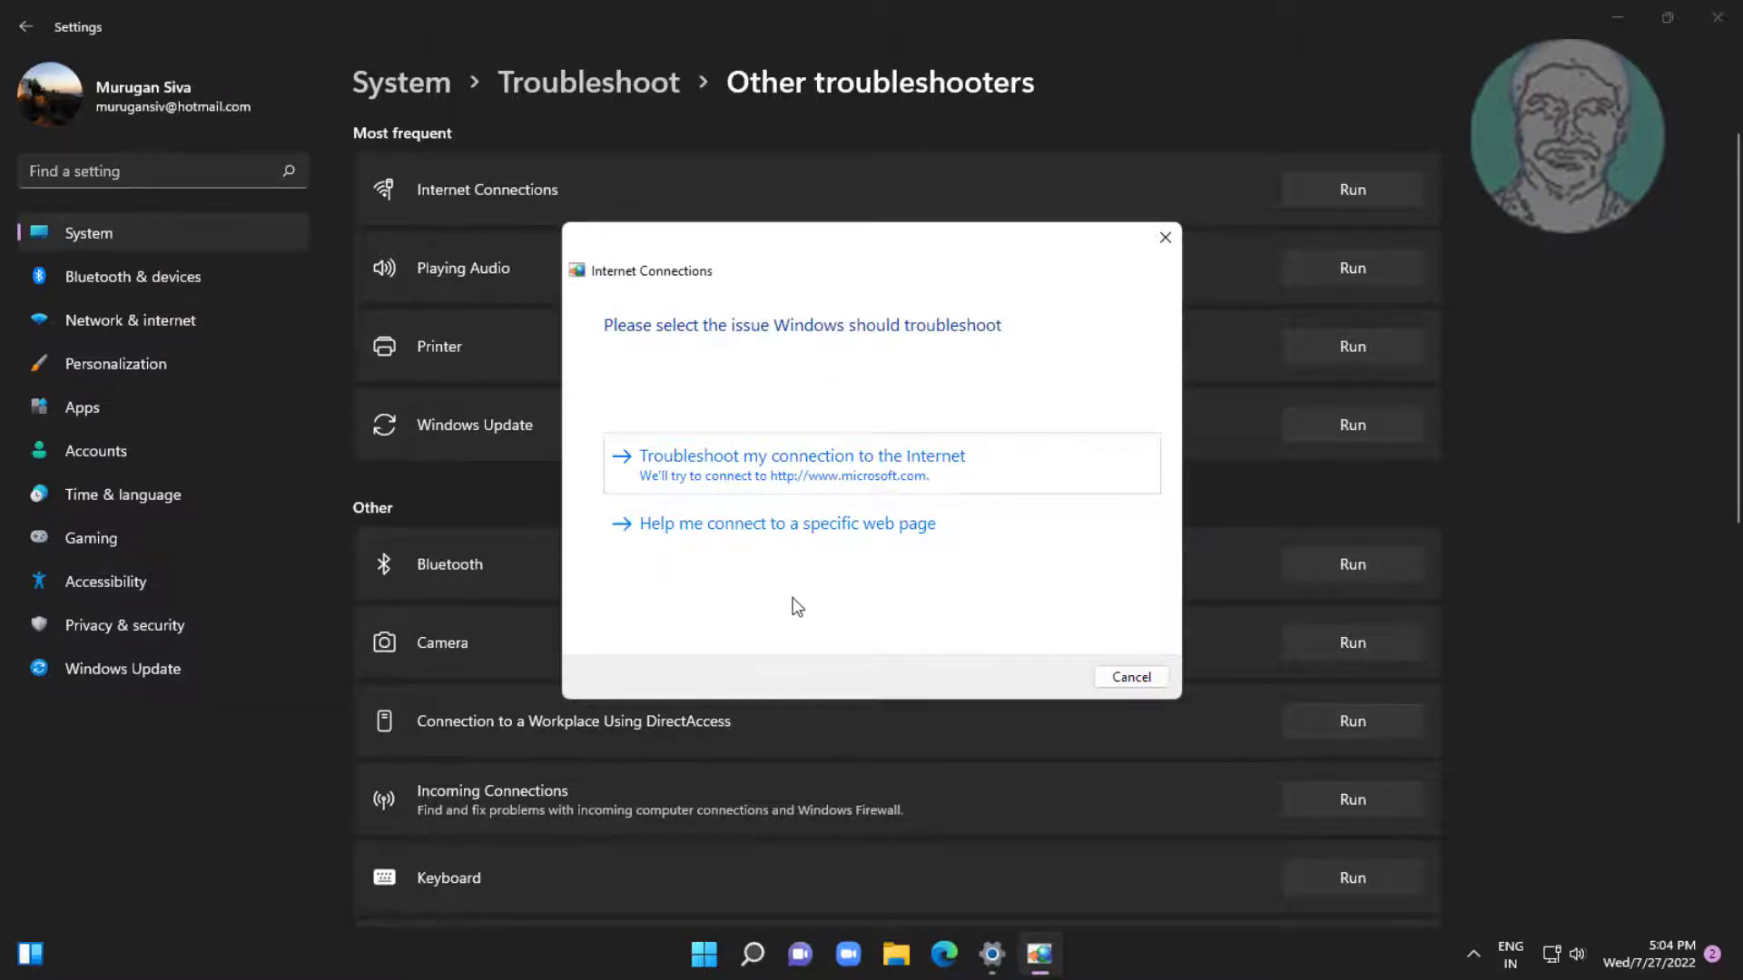
click(887, 466)
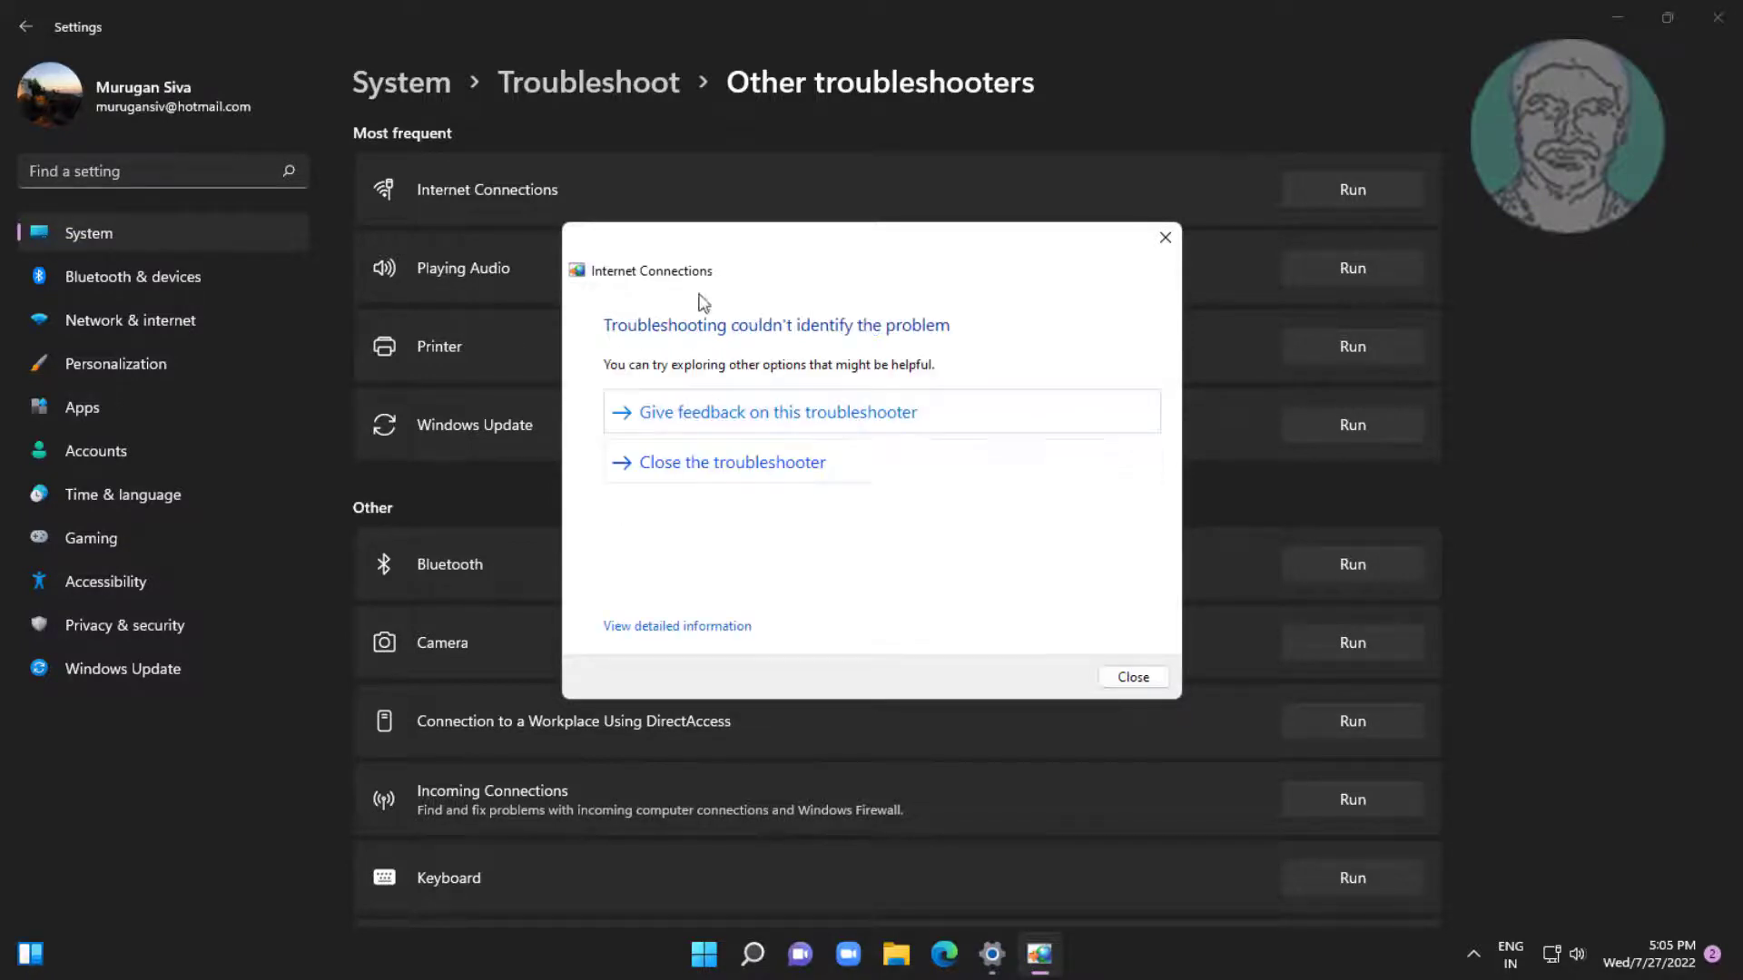
click(1133, 677)
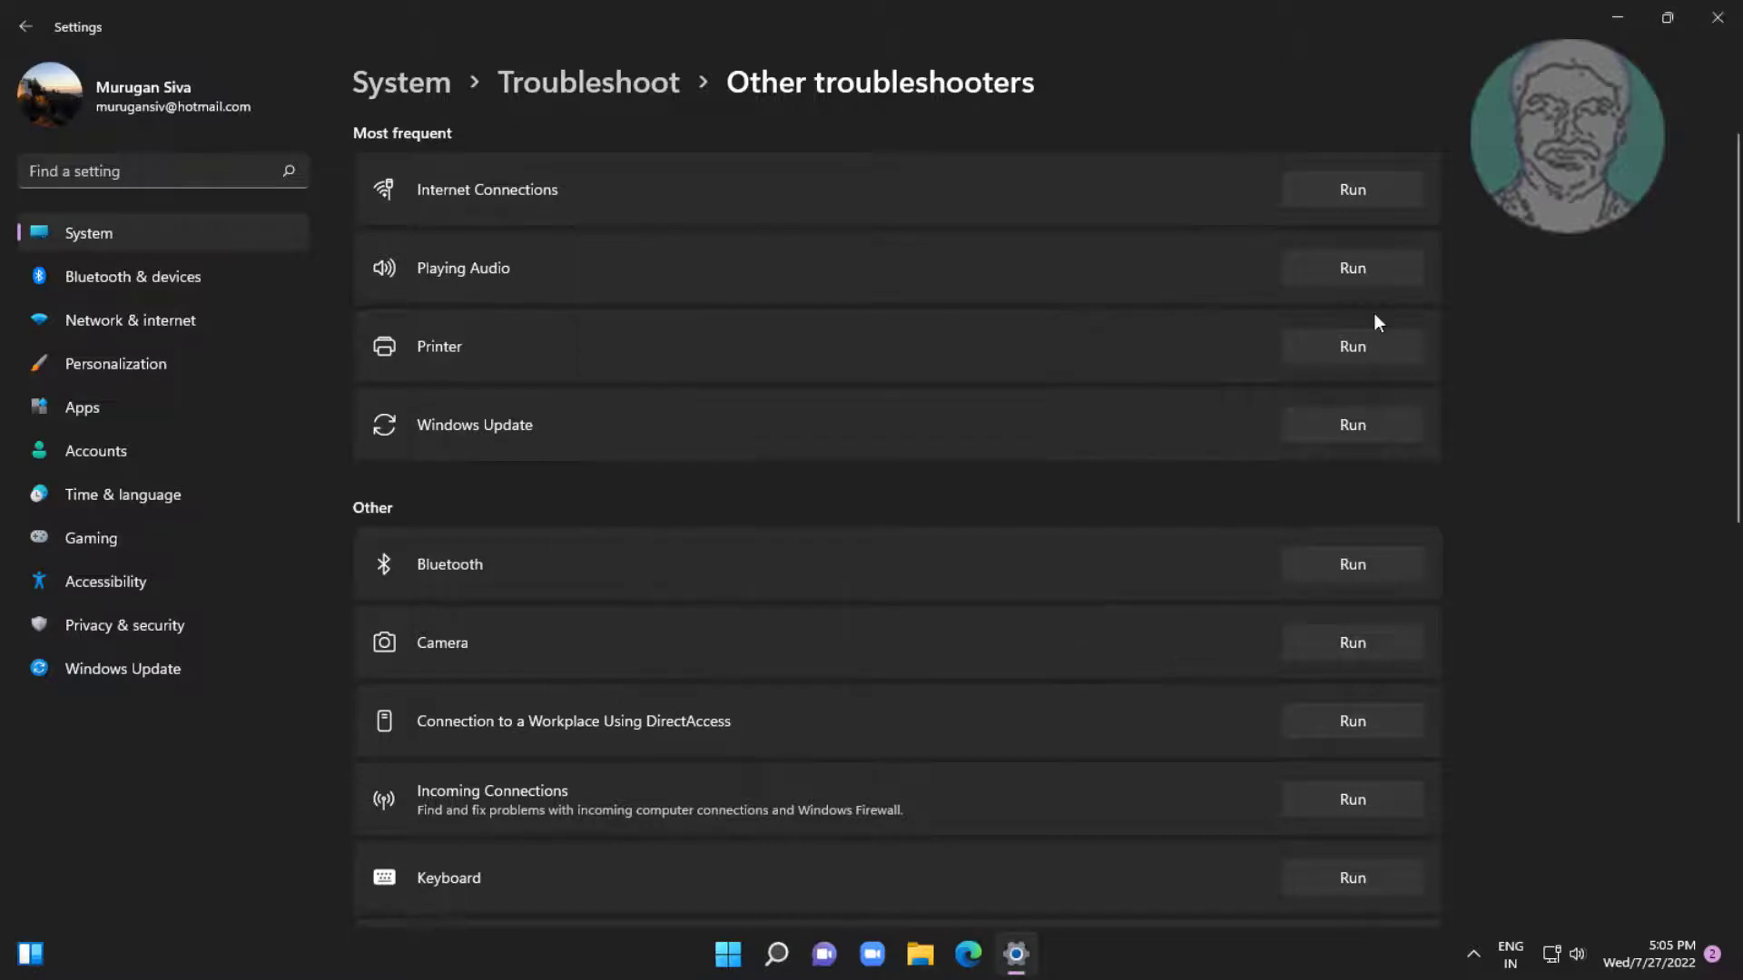
click(1717, 18)
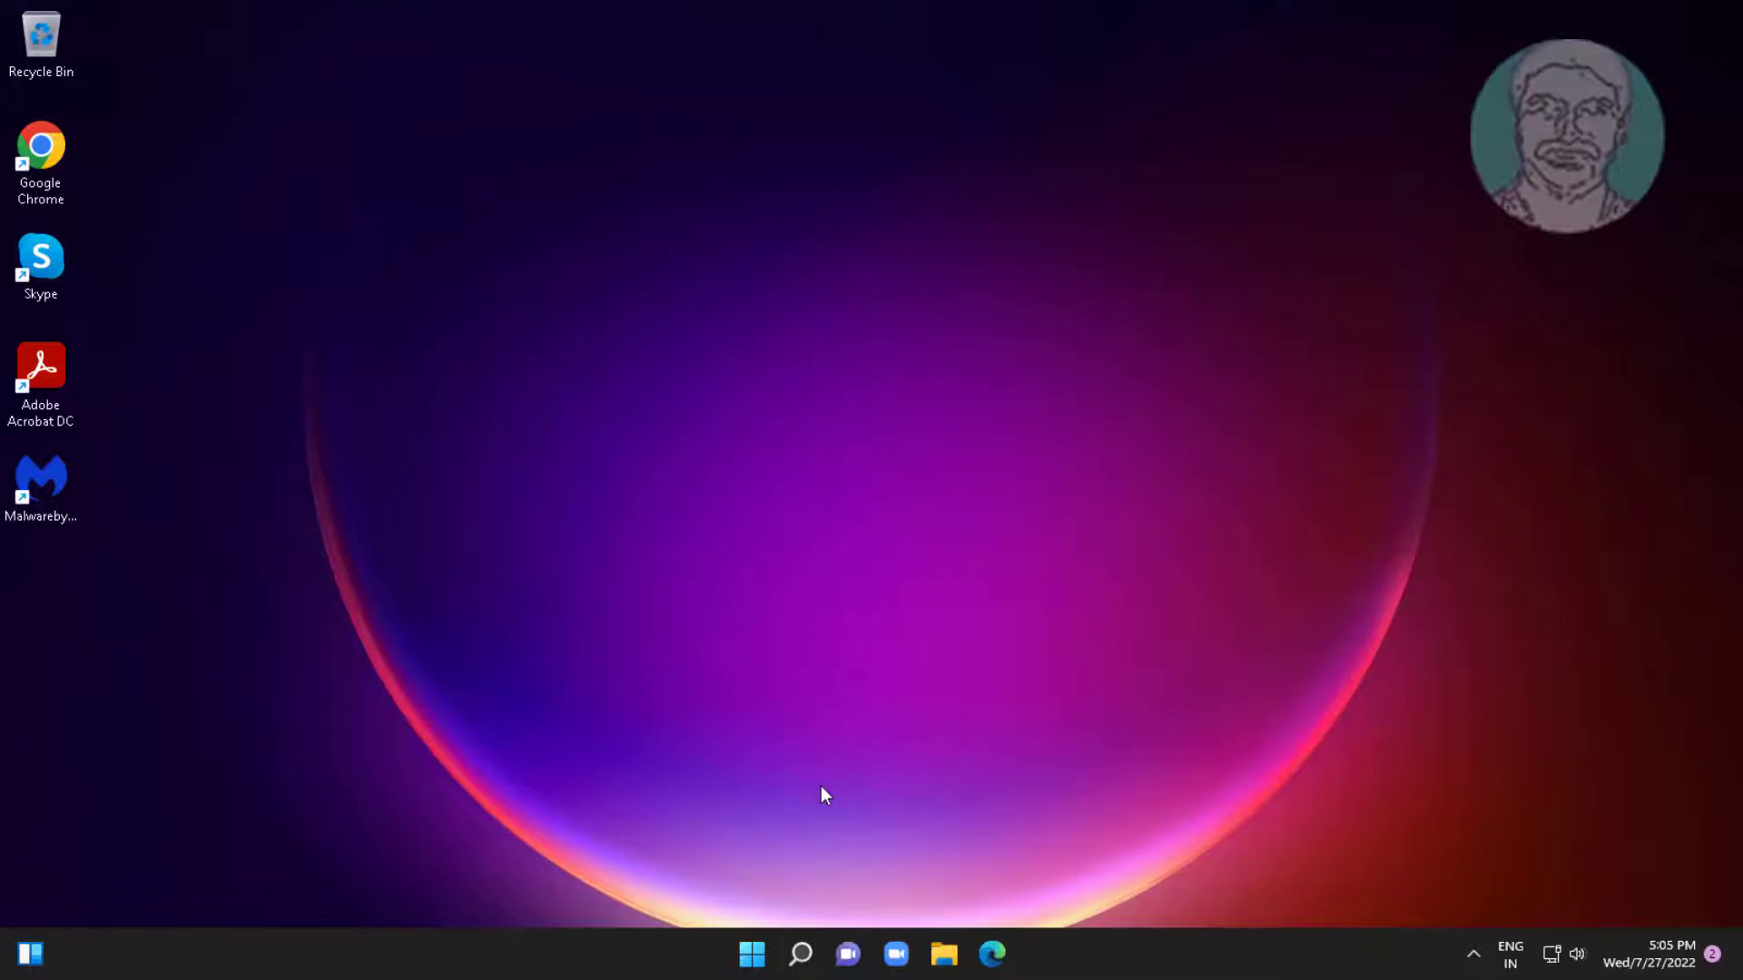
Search Windows for ncpa.cpl and open that control panel item.
click(801, 951)
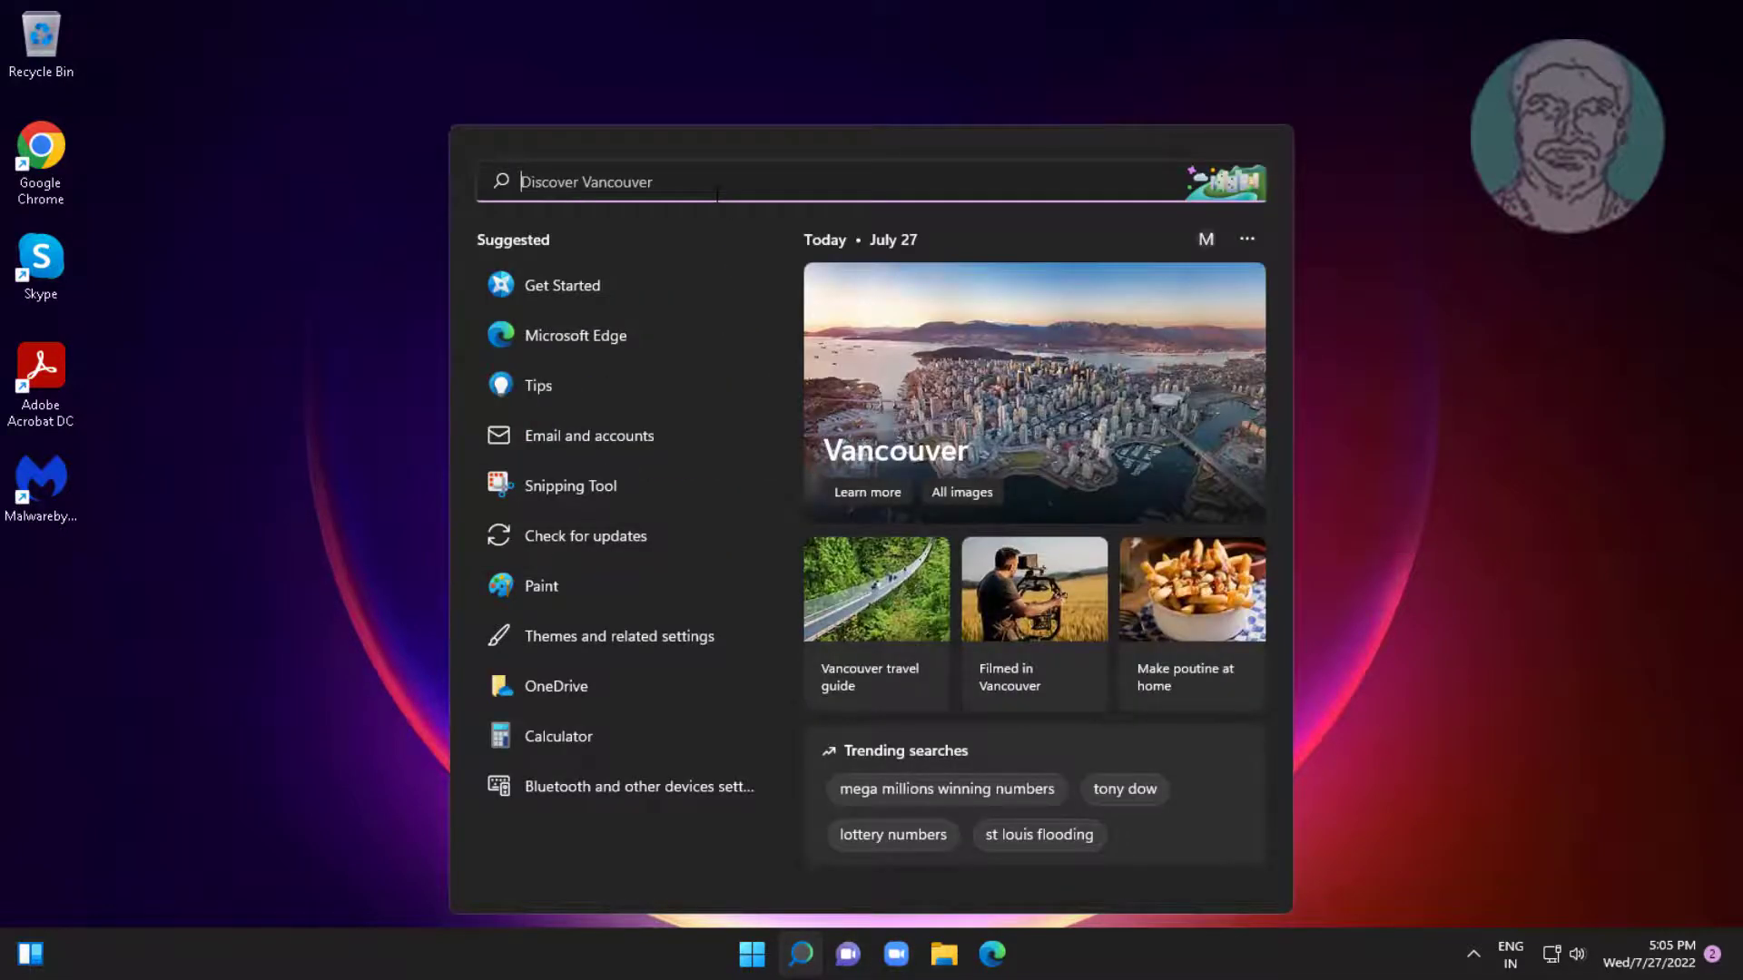
text(ncpa.cp)
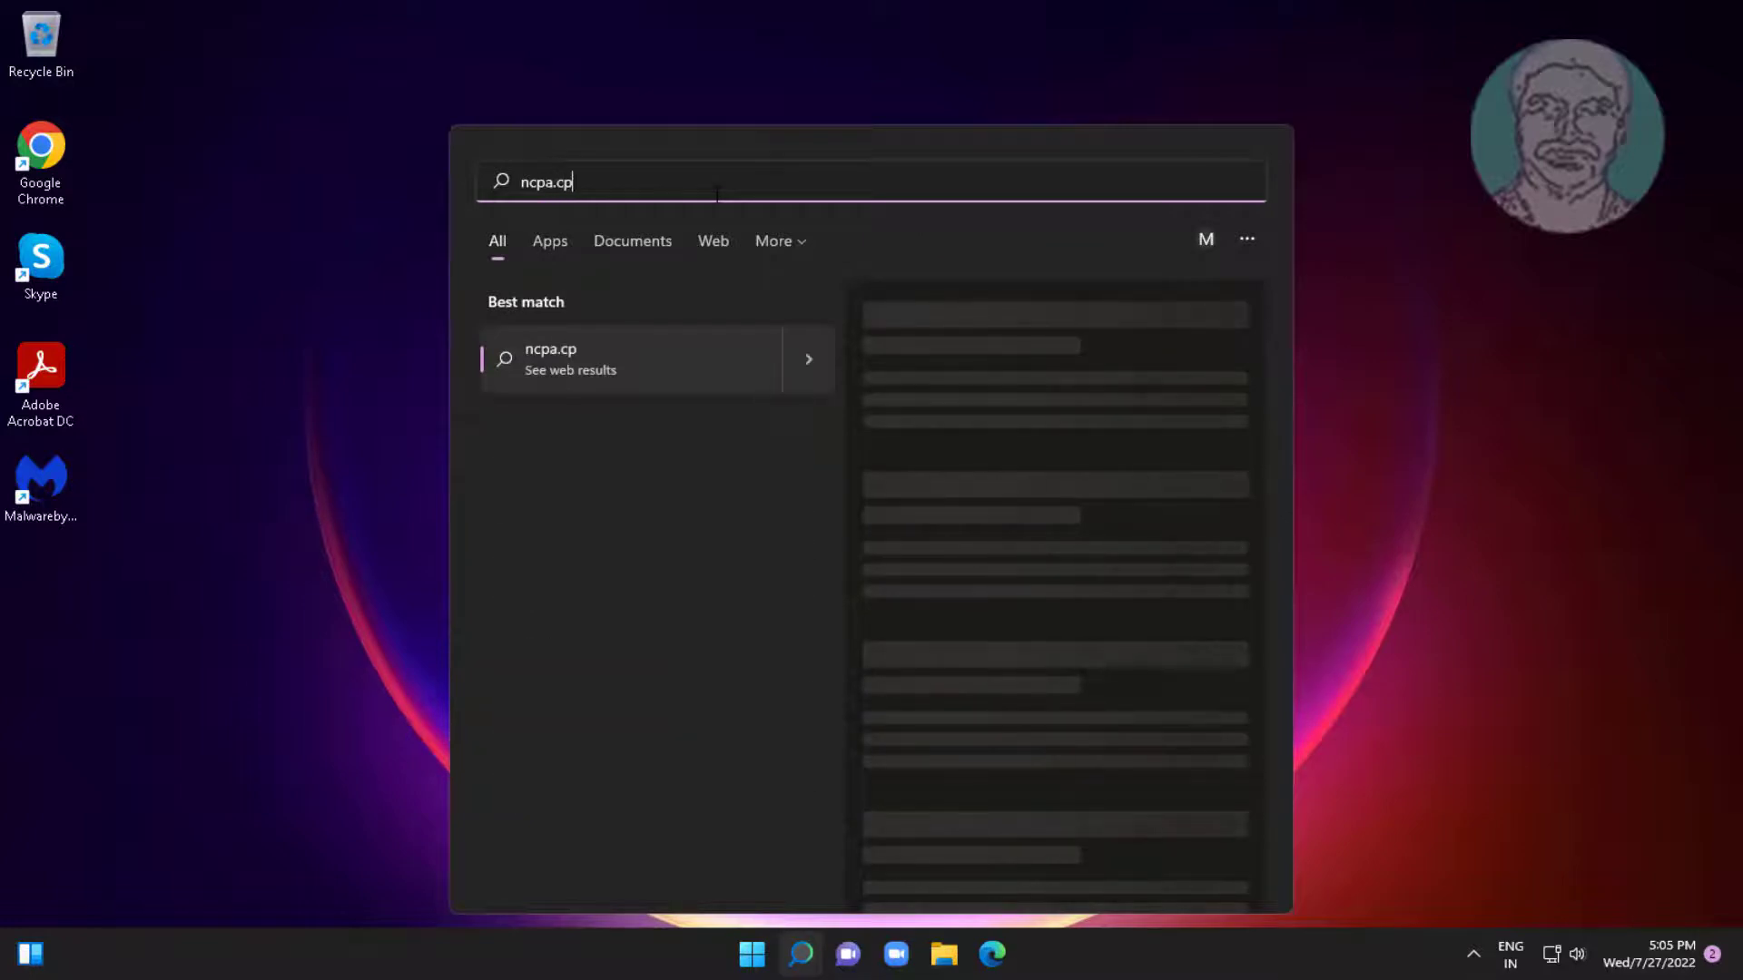
text(l)
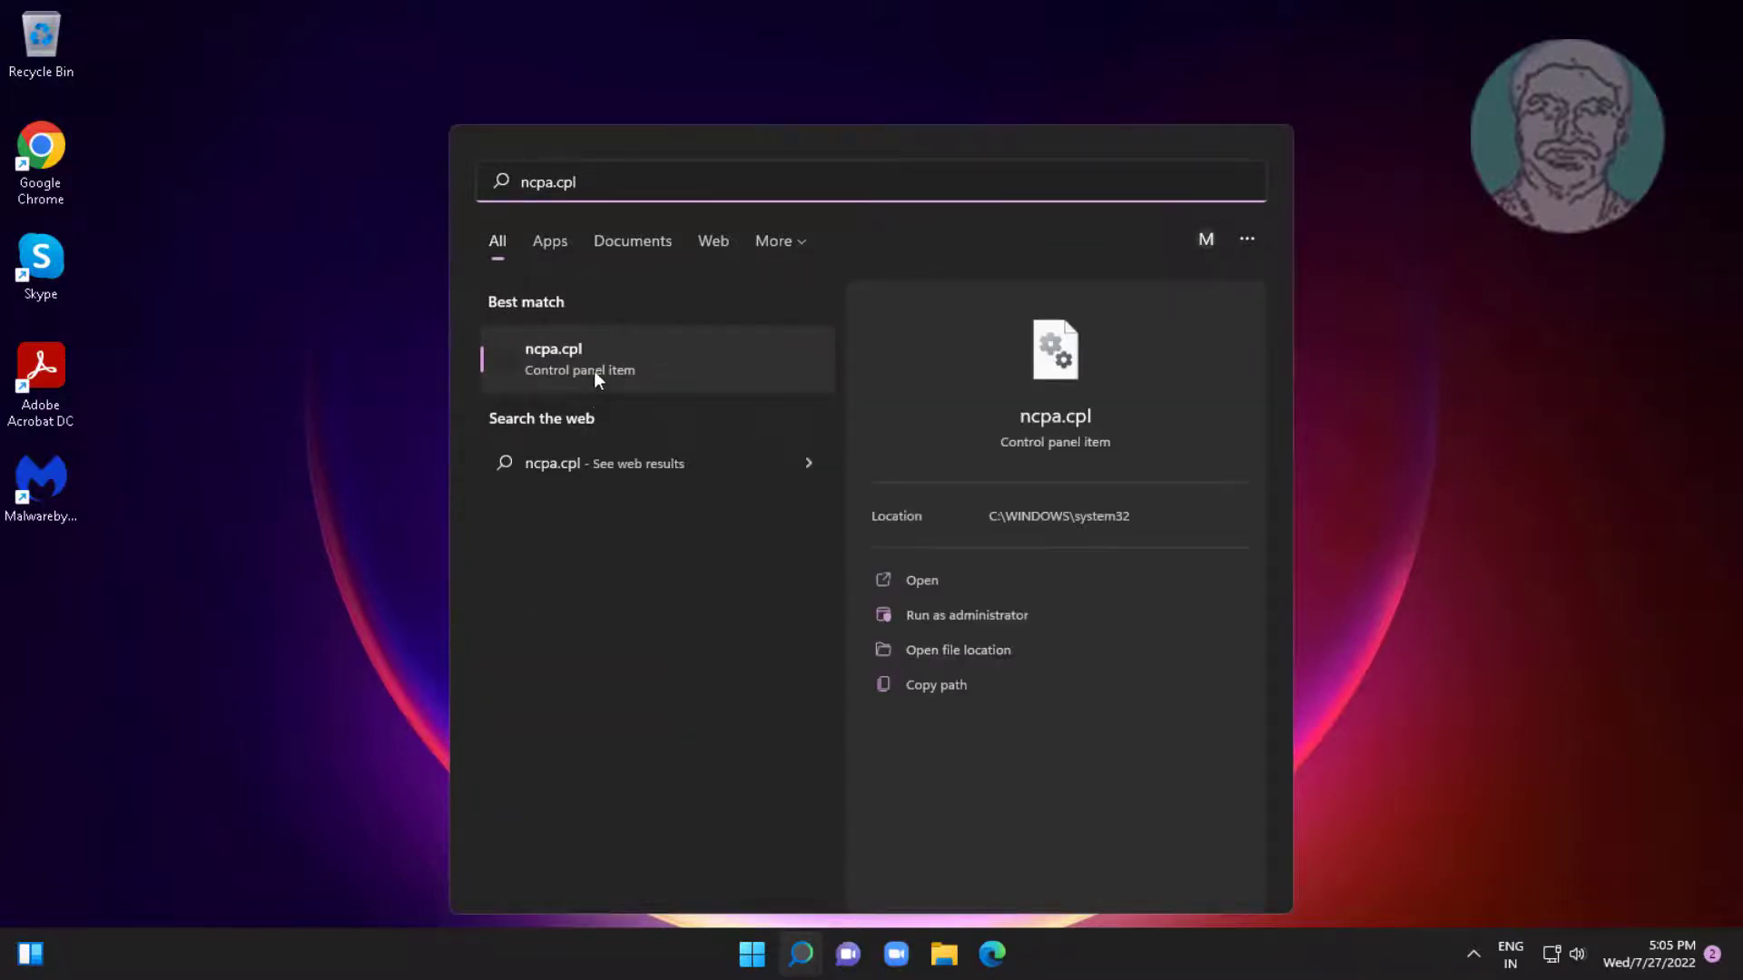
click(594, 370)
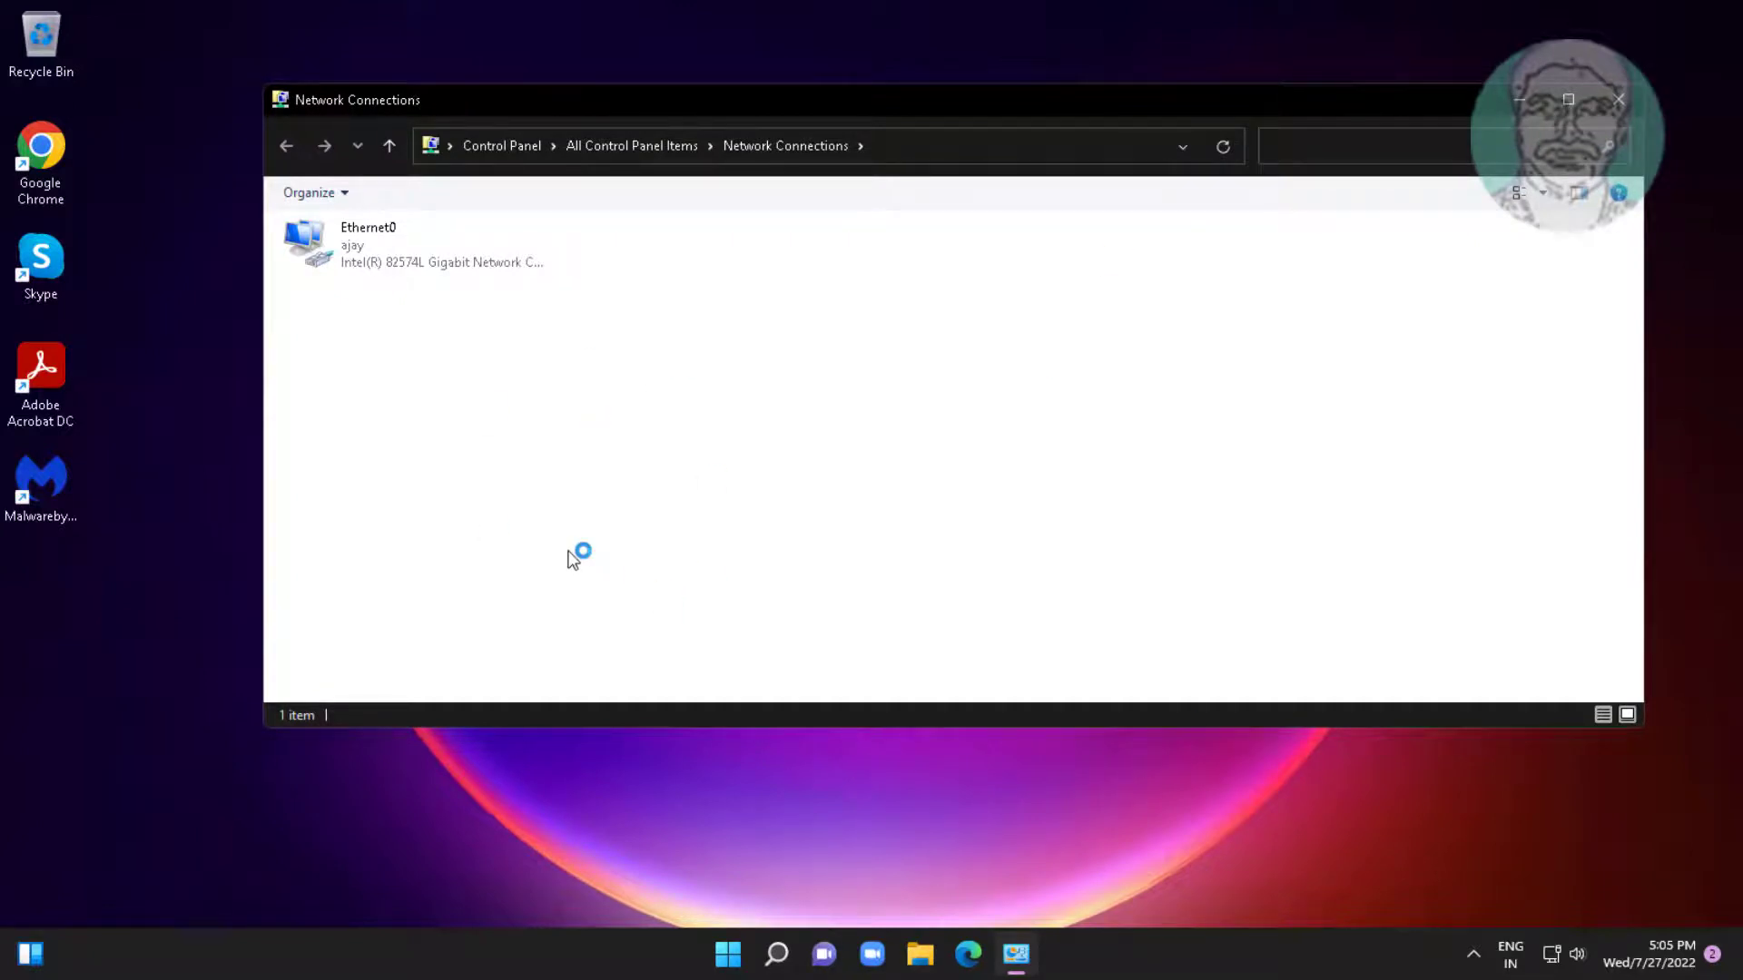
Set Ethernet0's Internet Protocol Version 4 (TCP/IPv4) to obtain the DNS server address automatically, and close Network Connections.
click(390, 229)
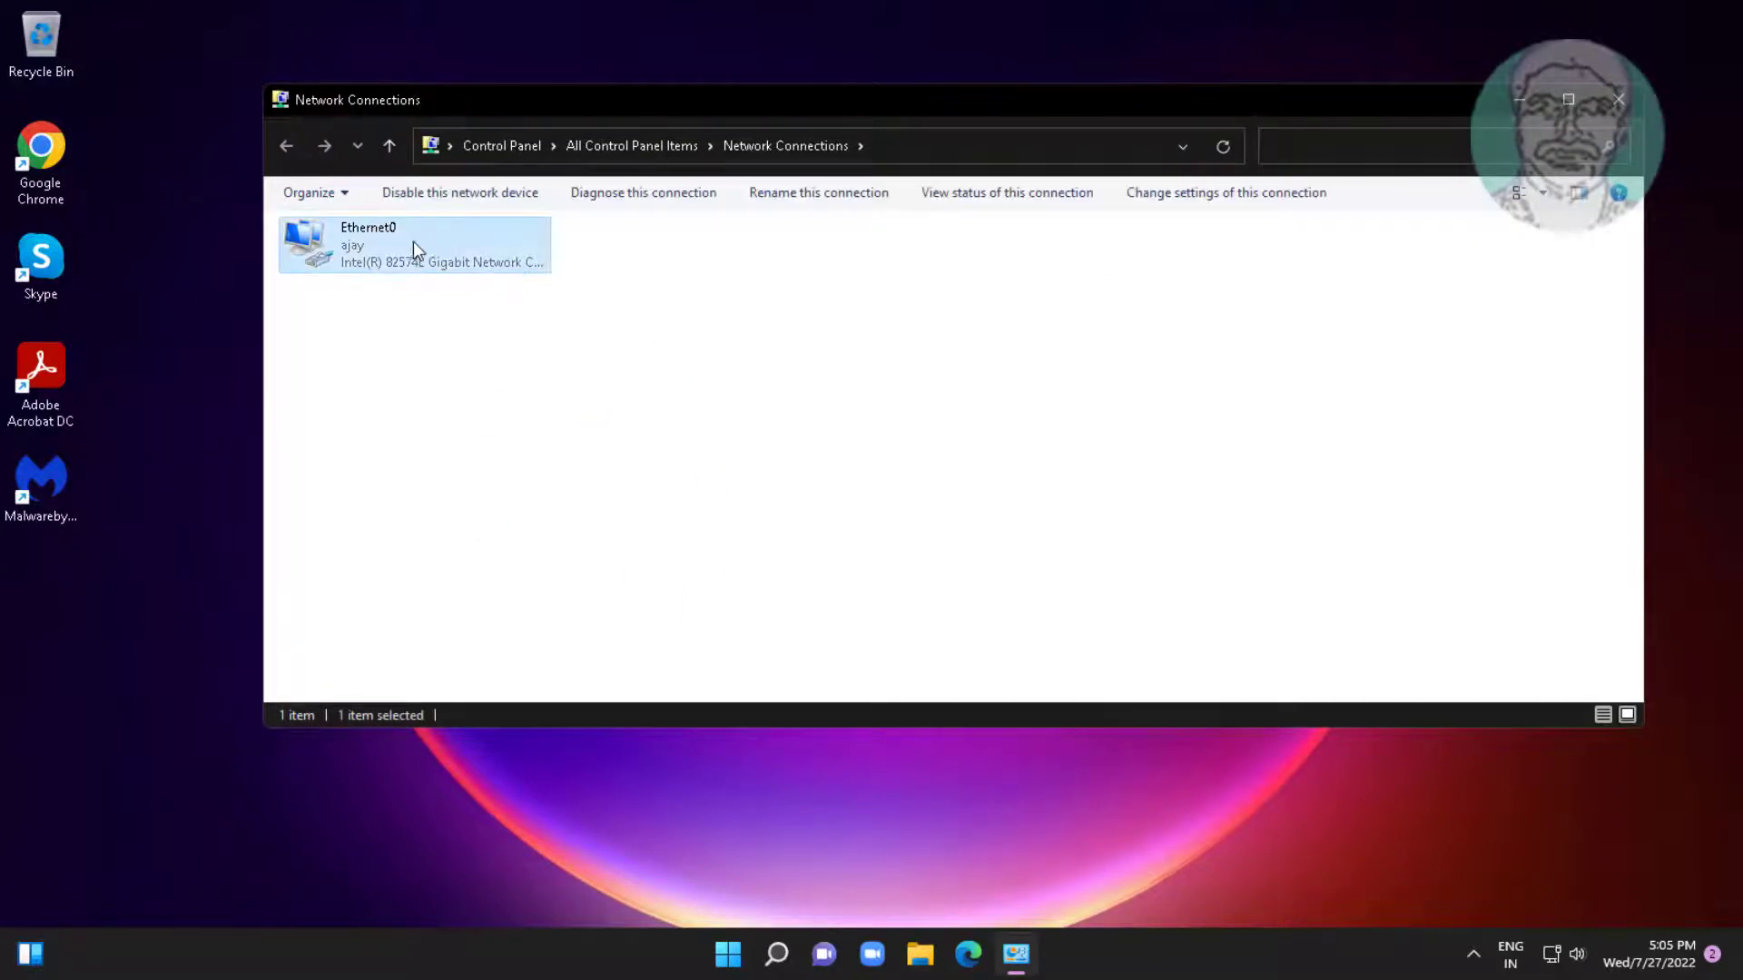
right_click(412, 241)
click(521, 451)
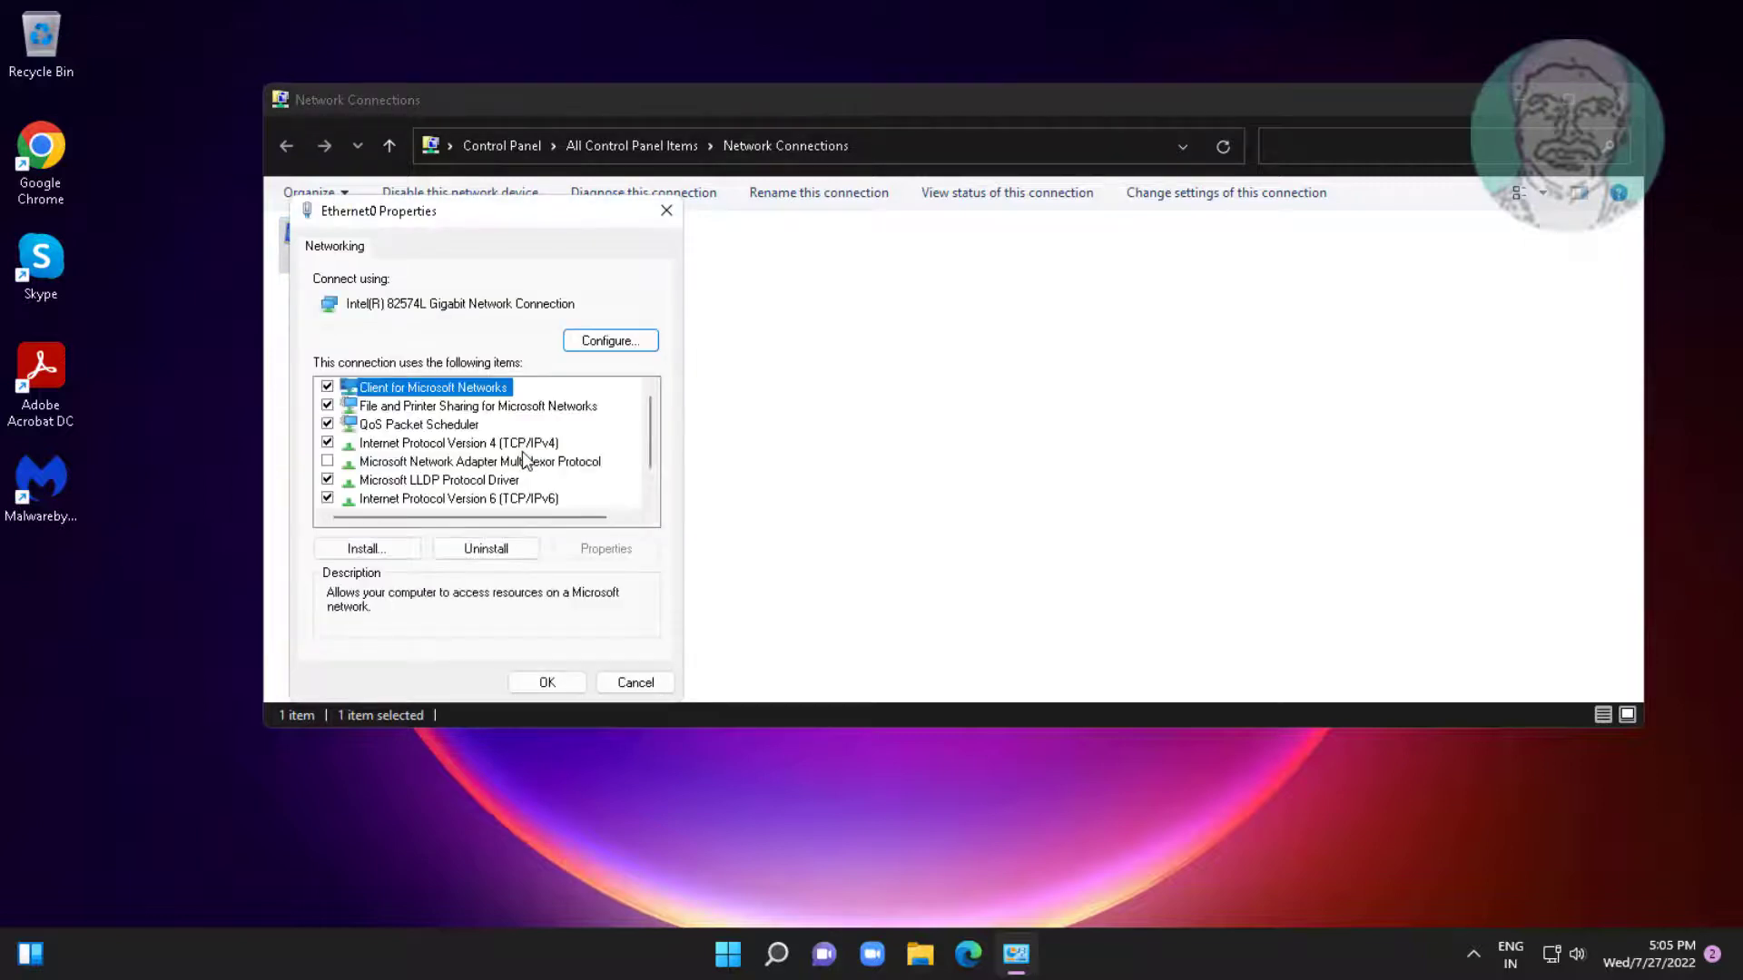
click(527, 444)
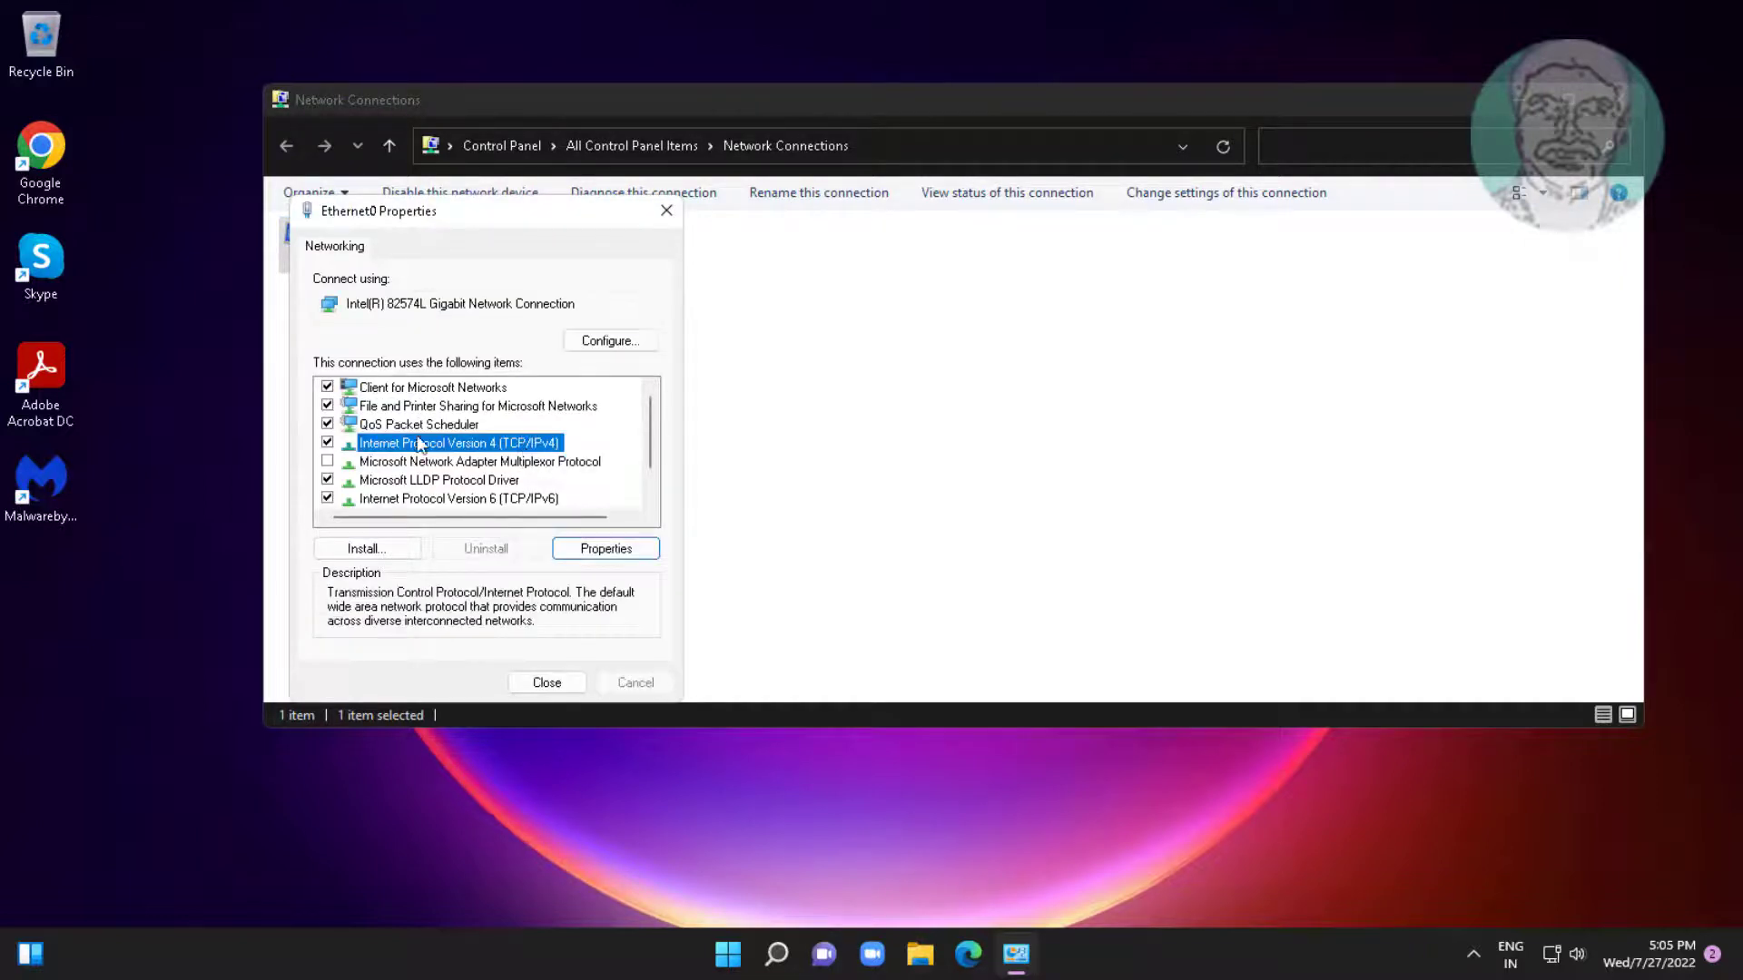
click(603, 548)
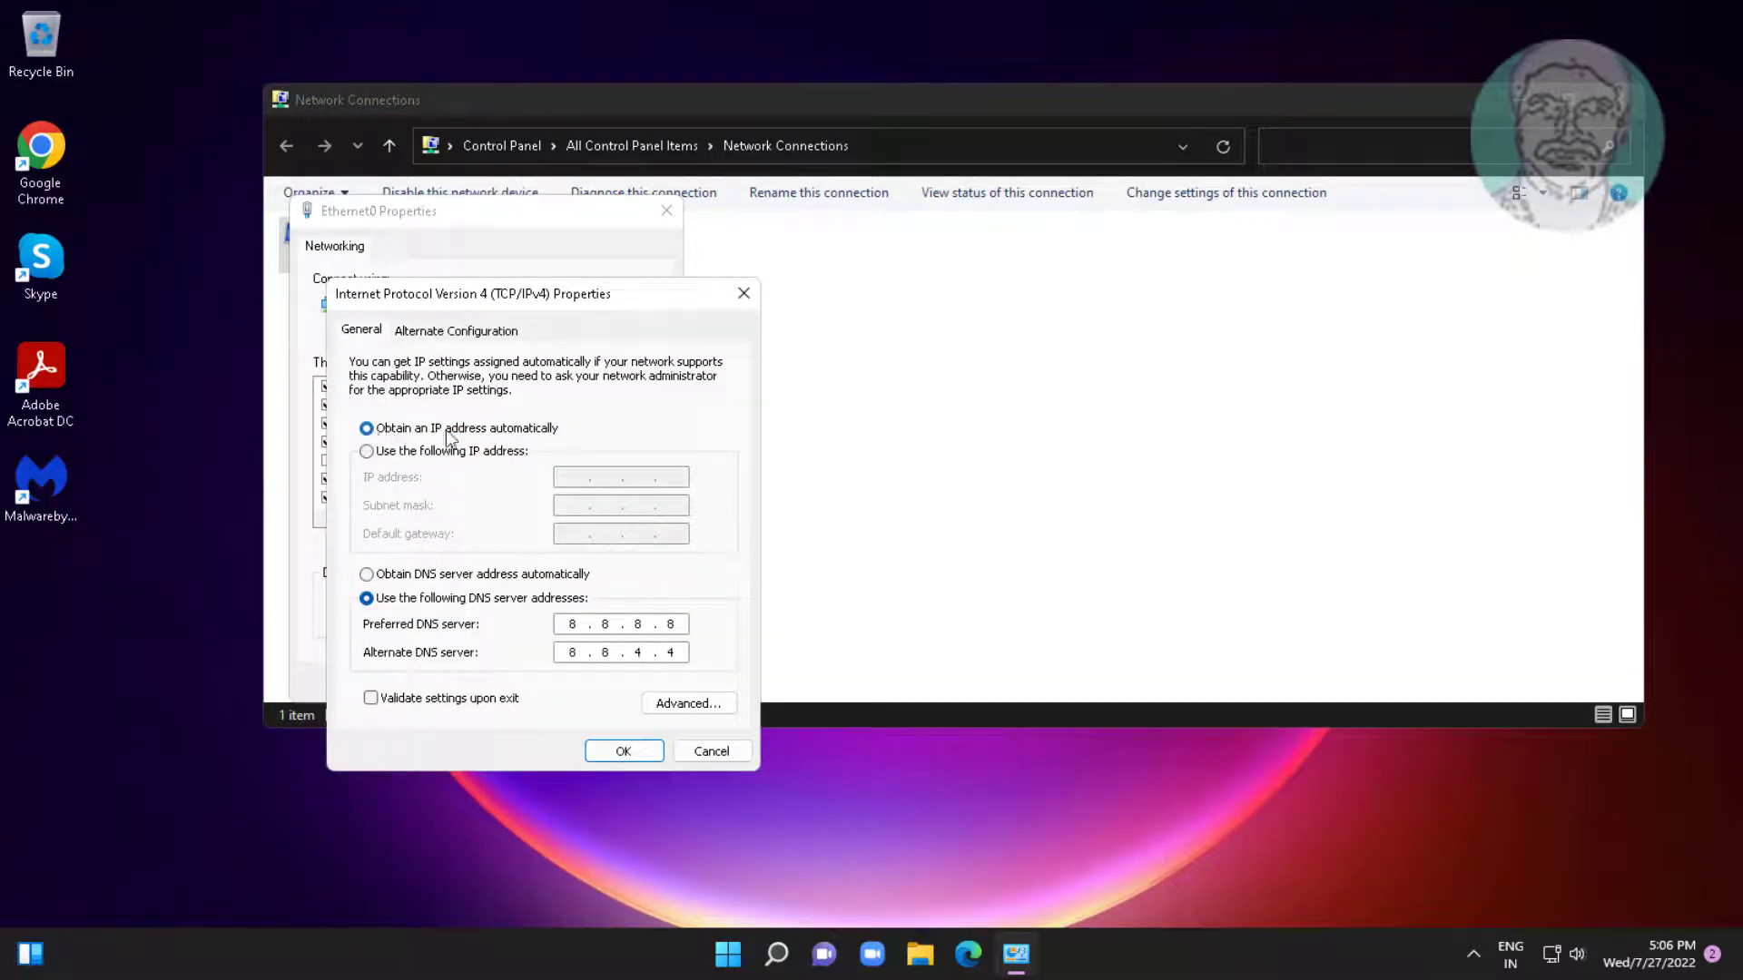
click(367, 575)
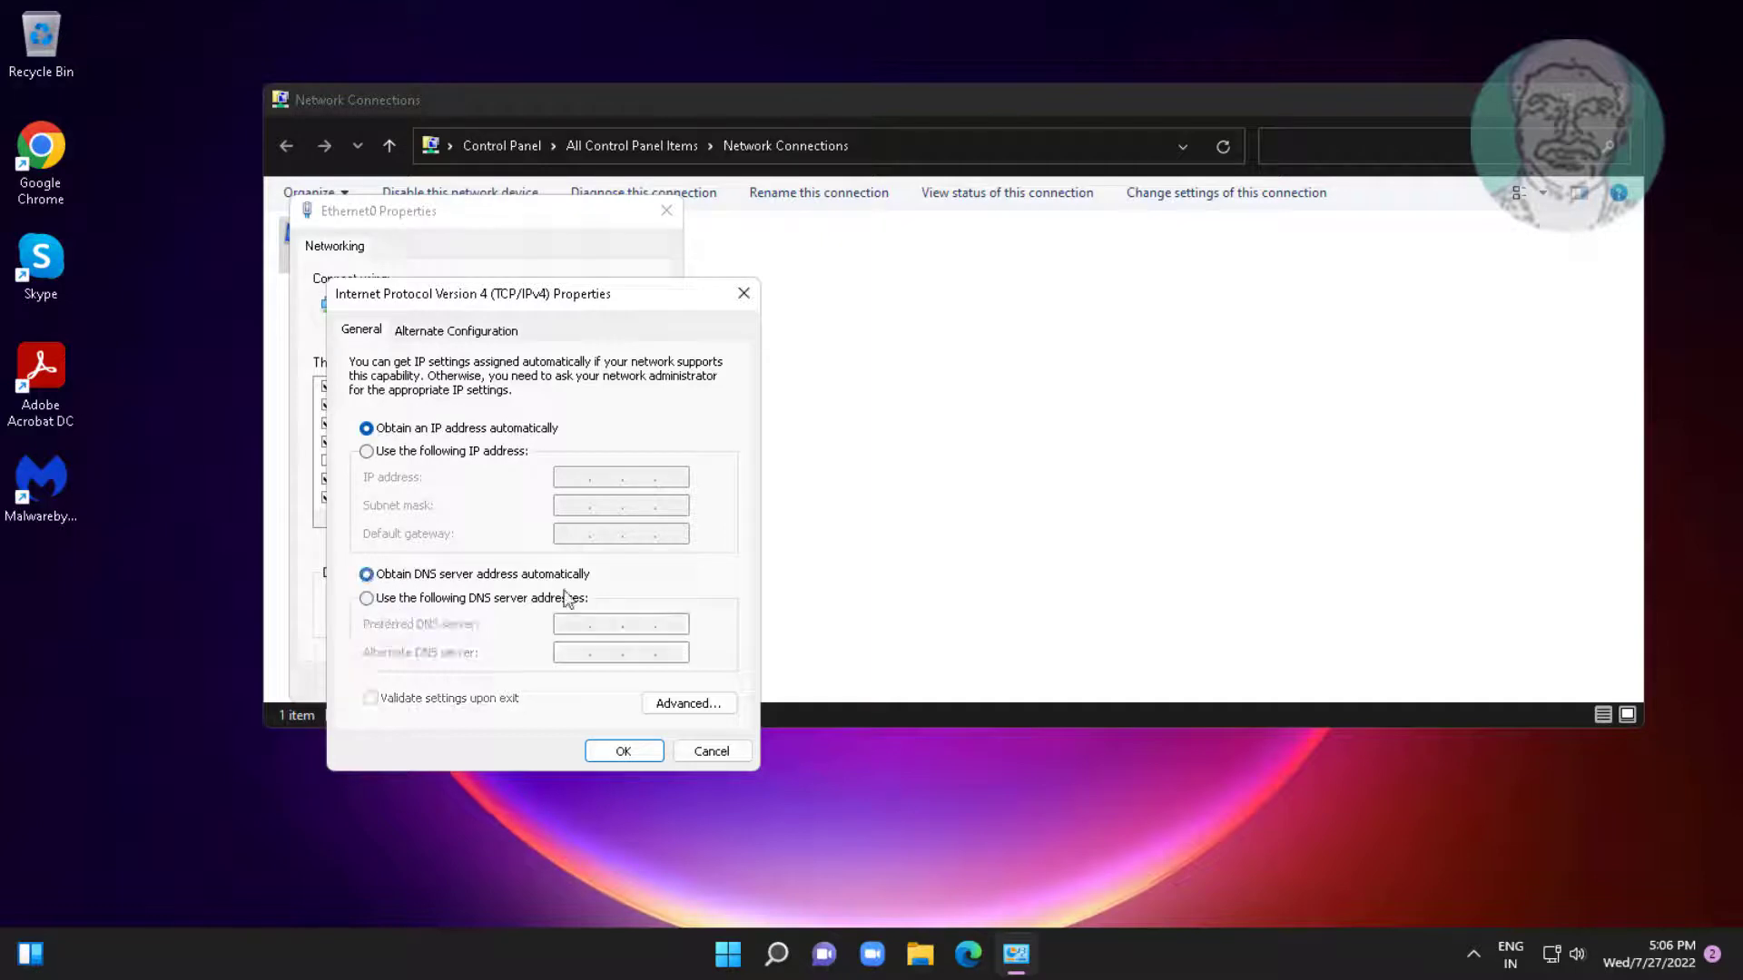
click(596, 753)
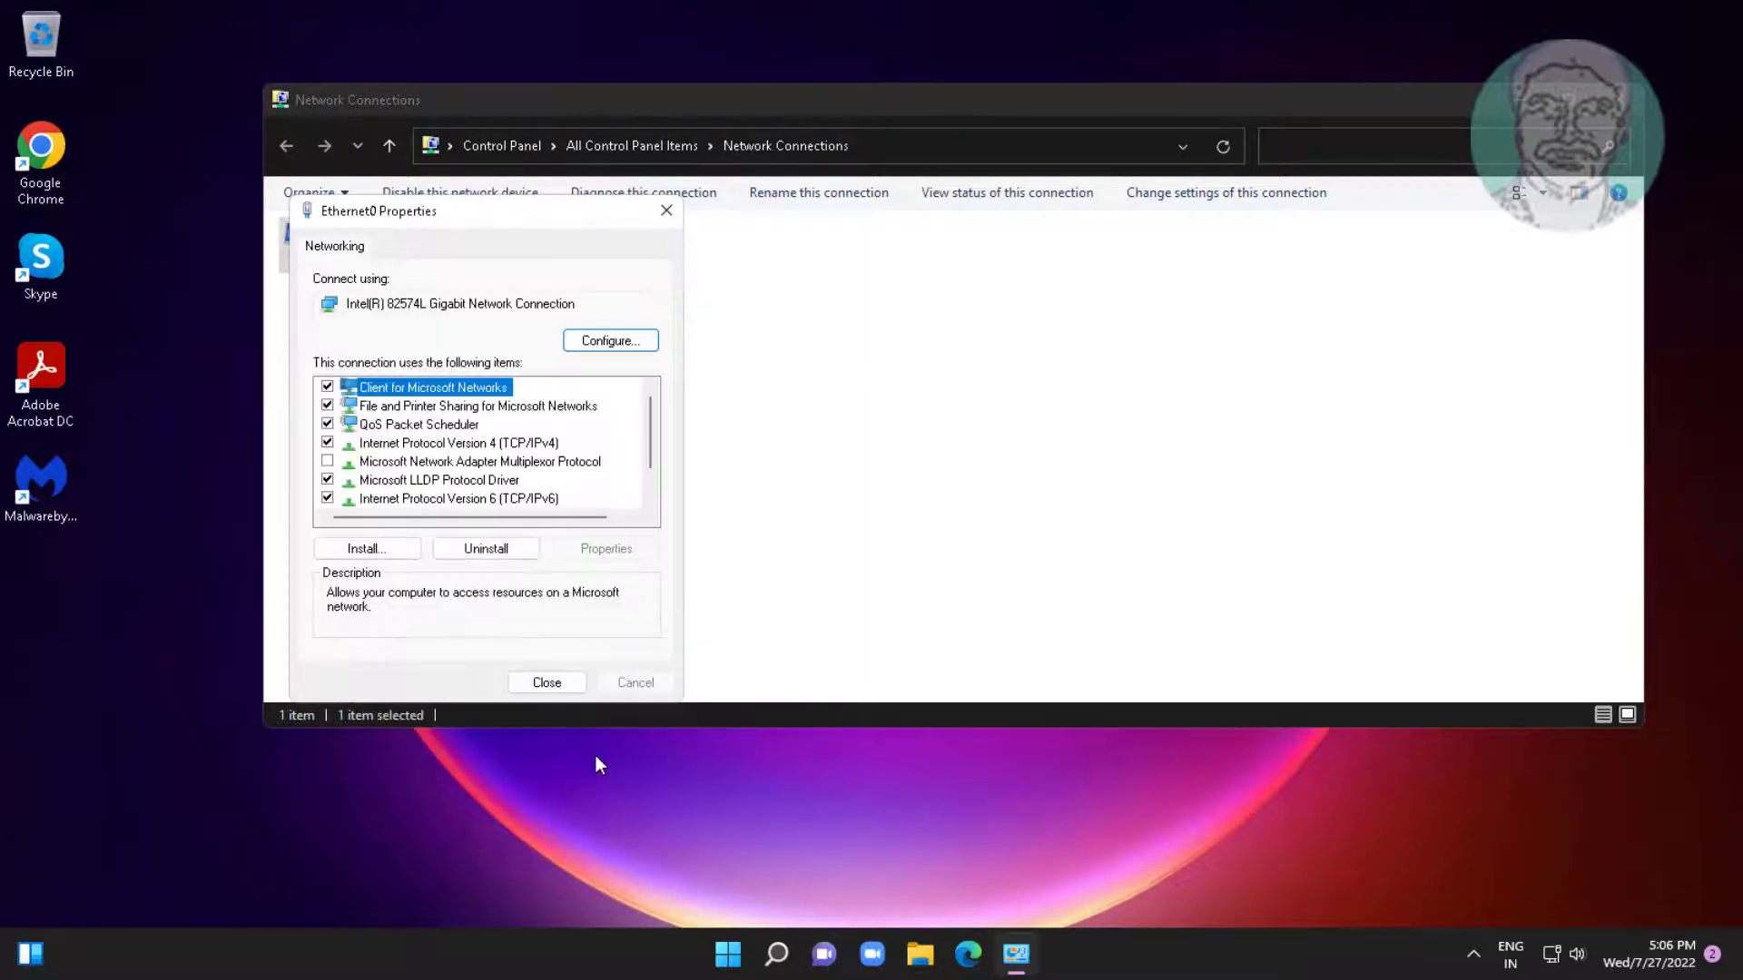
click(543, 683)
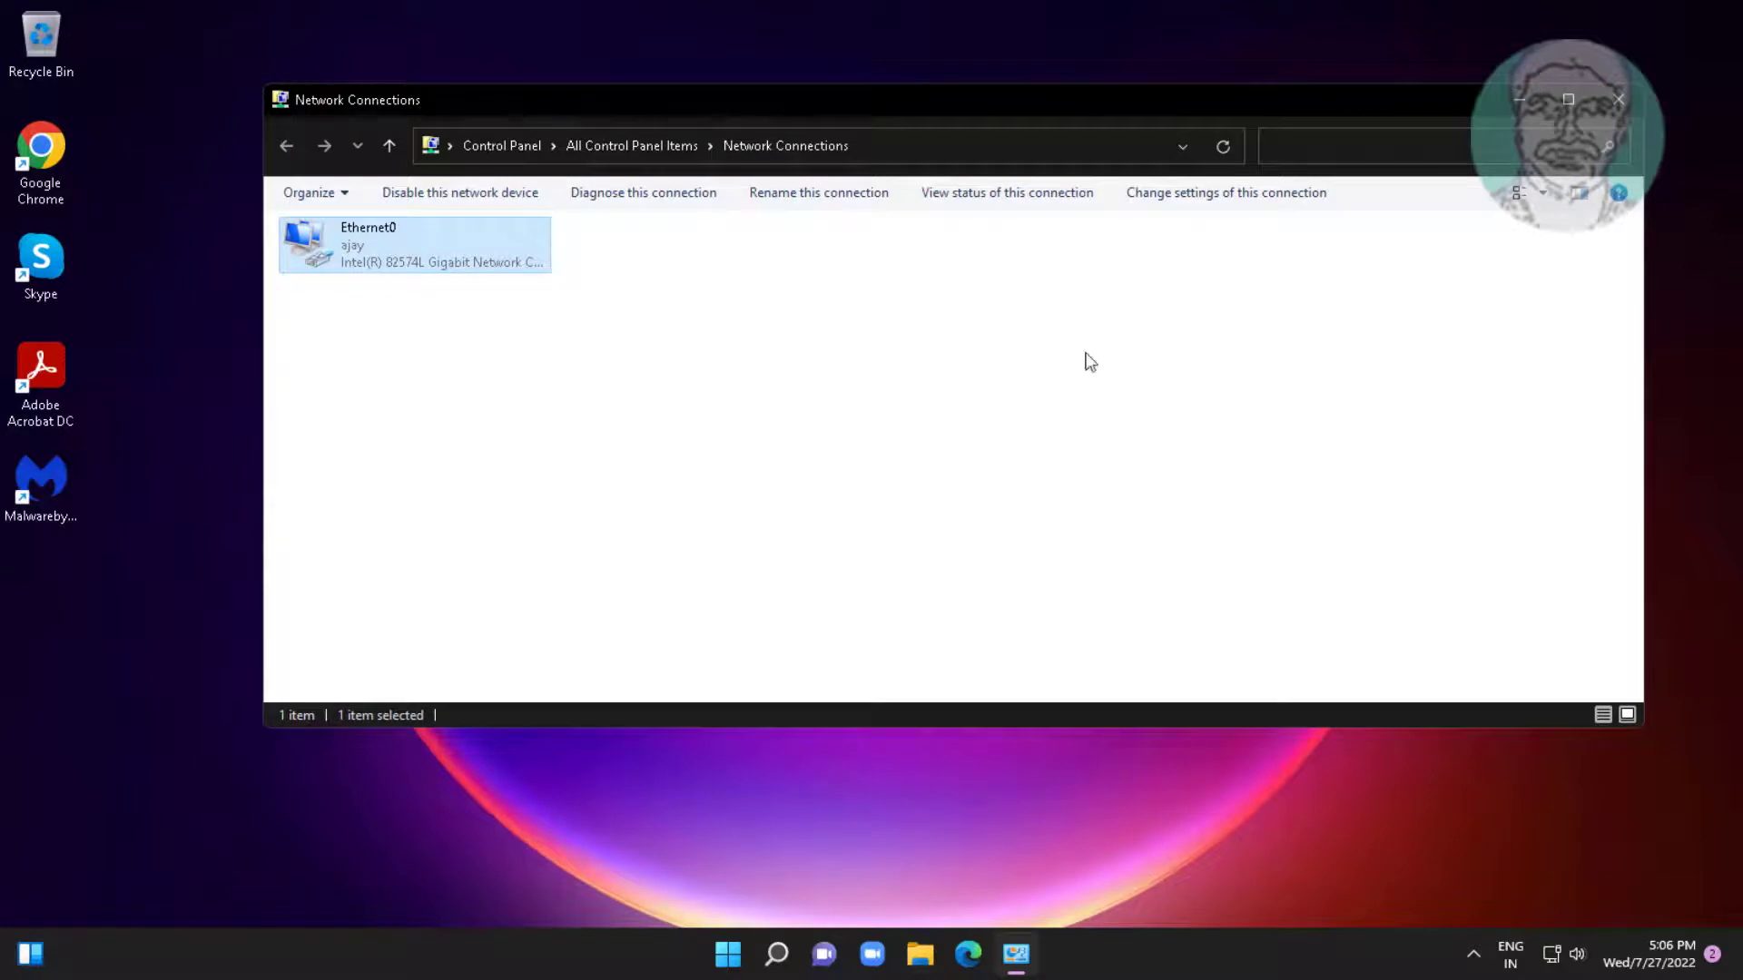
click(1618, 99)
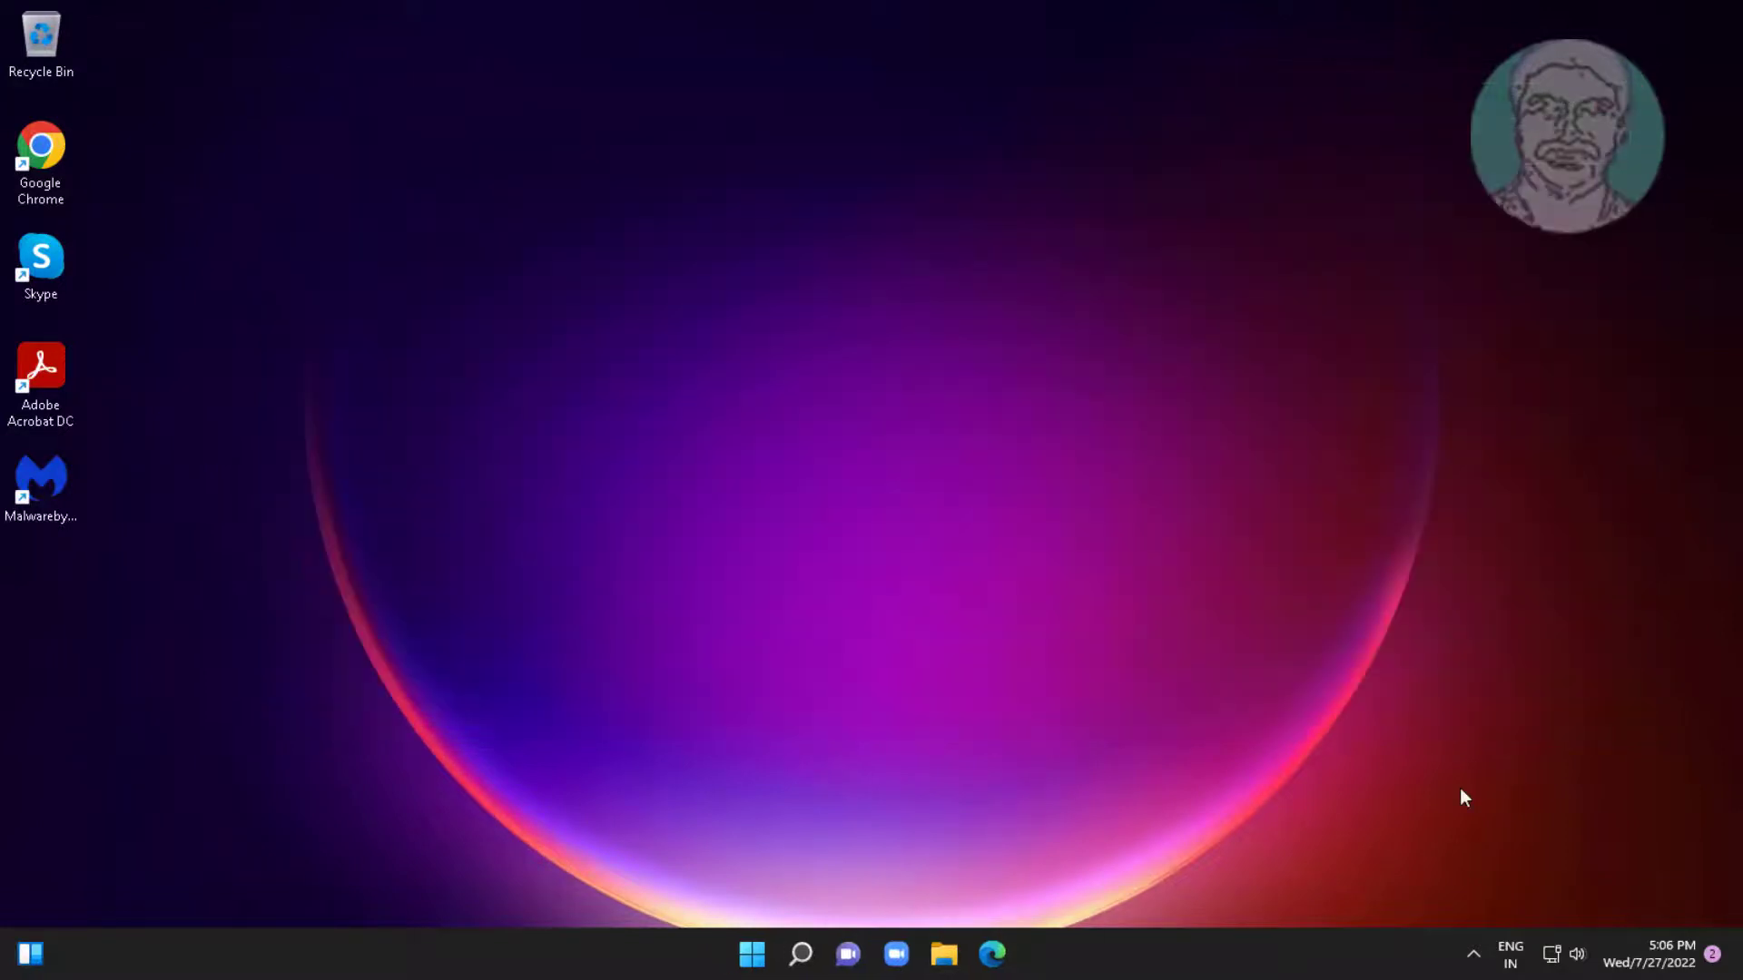
Search Windows for "windows defender firewall" and open the Windows Defender Firewall control panel.
click(800, 955)
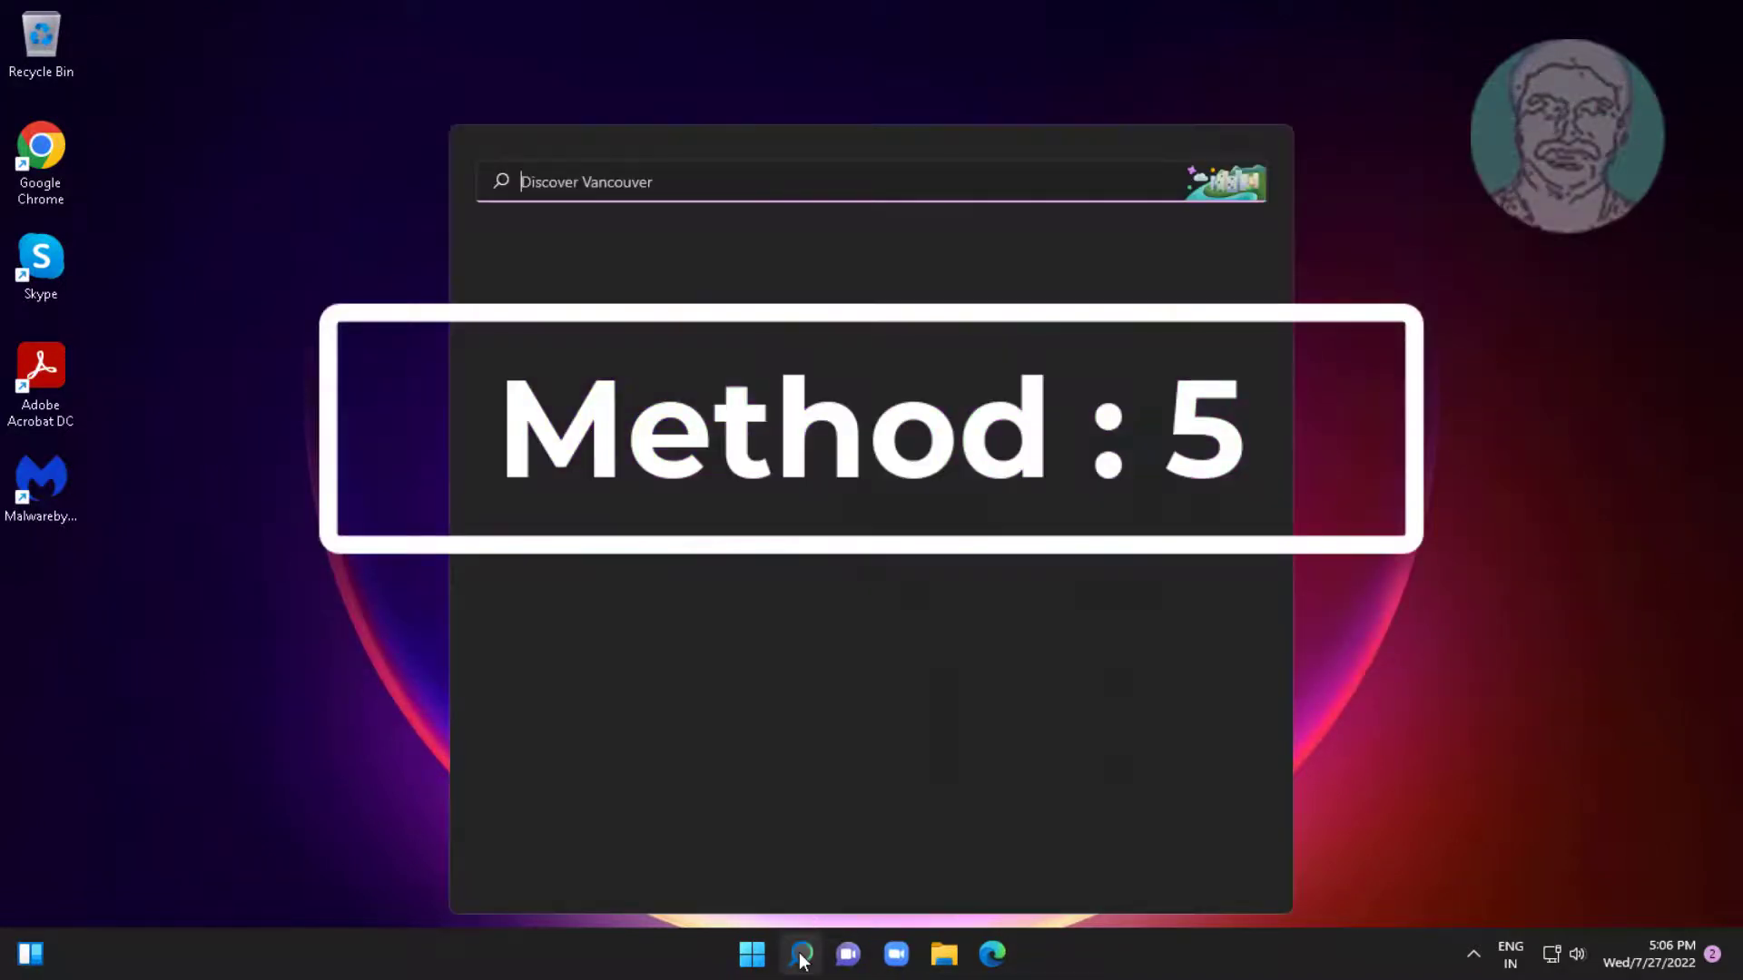
text(win)
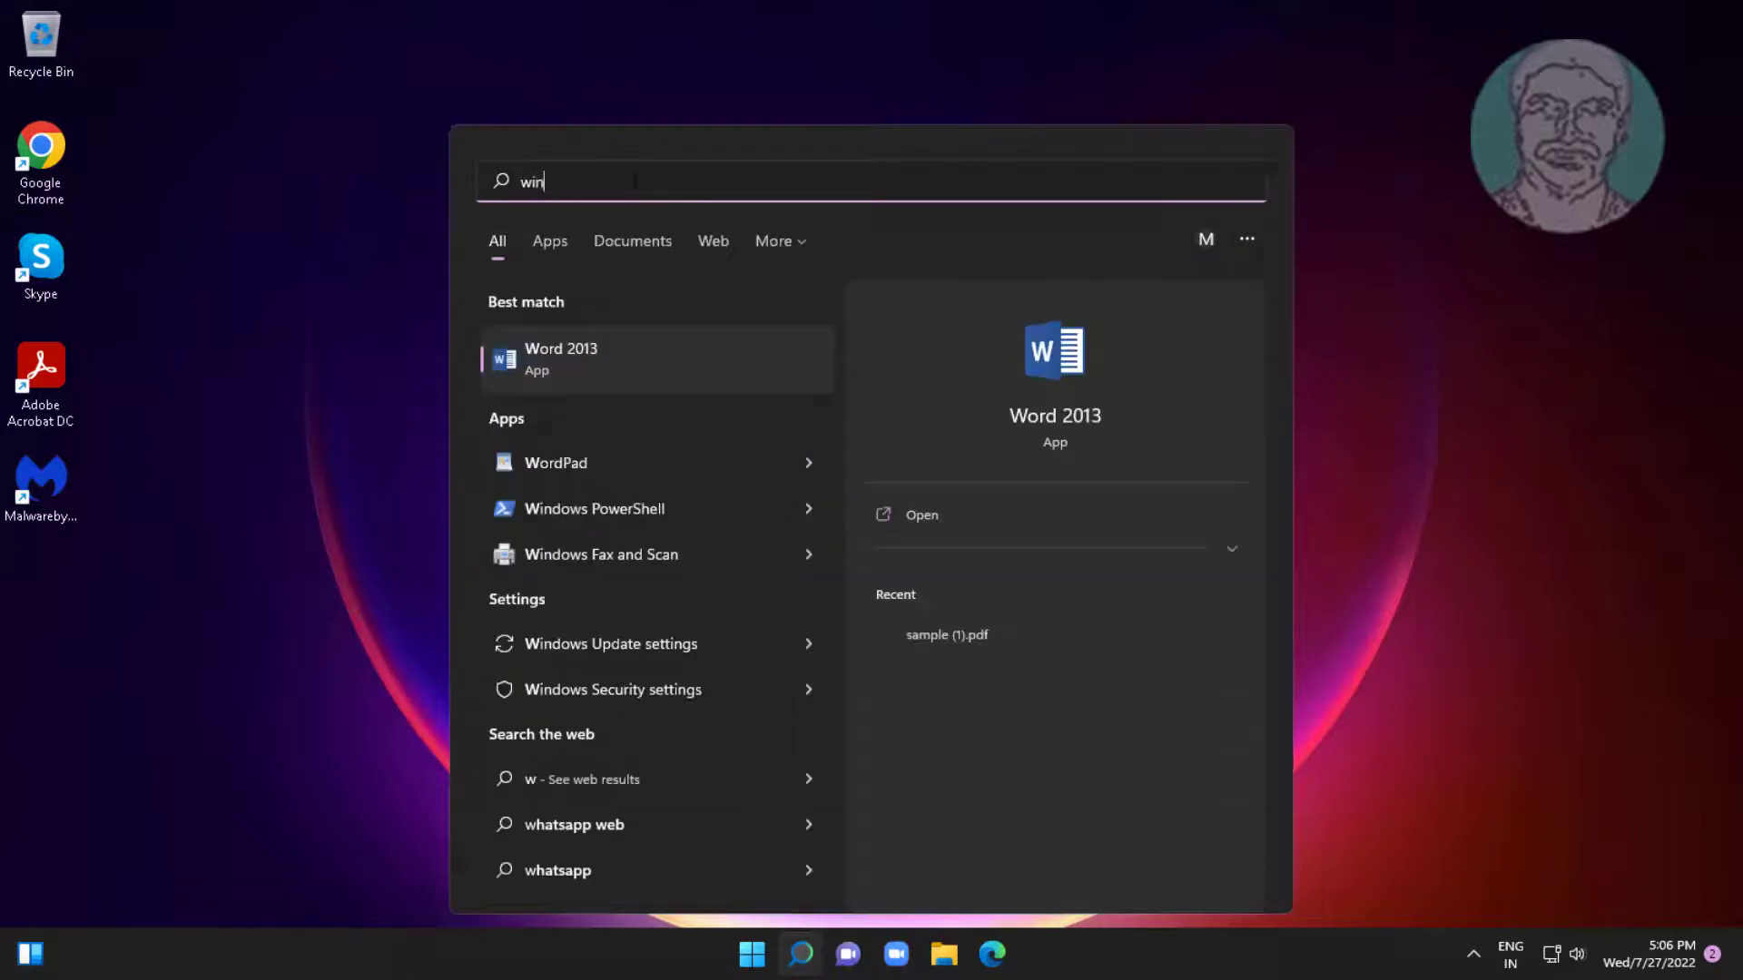
text(dows defe)
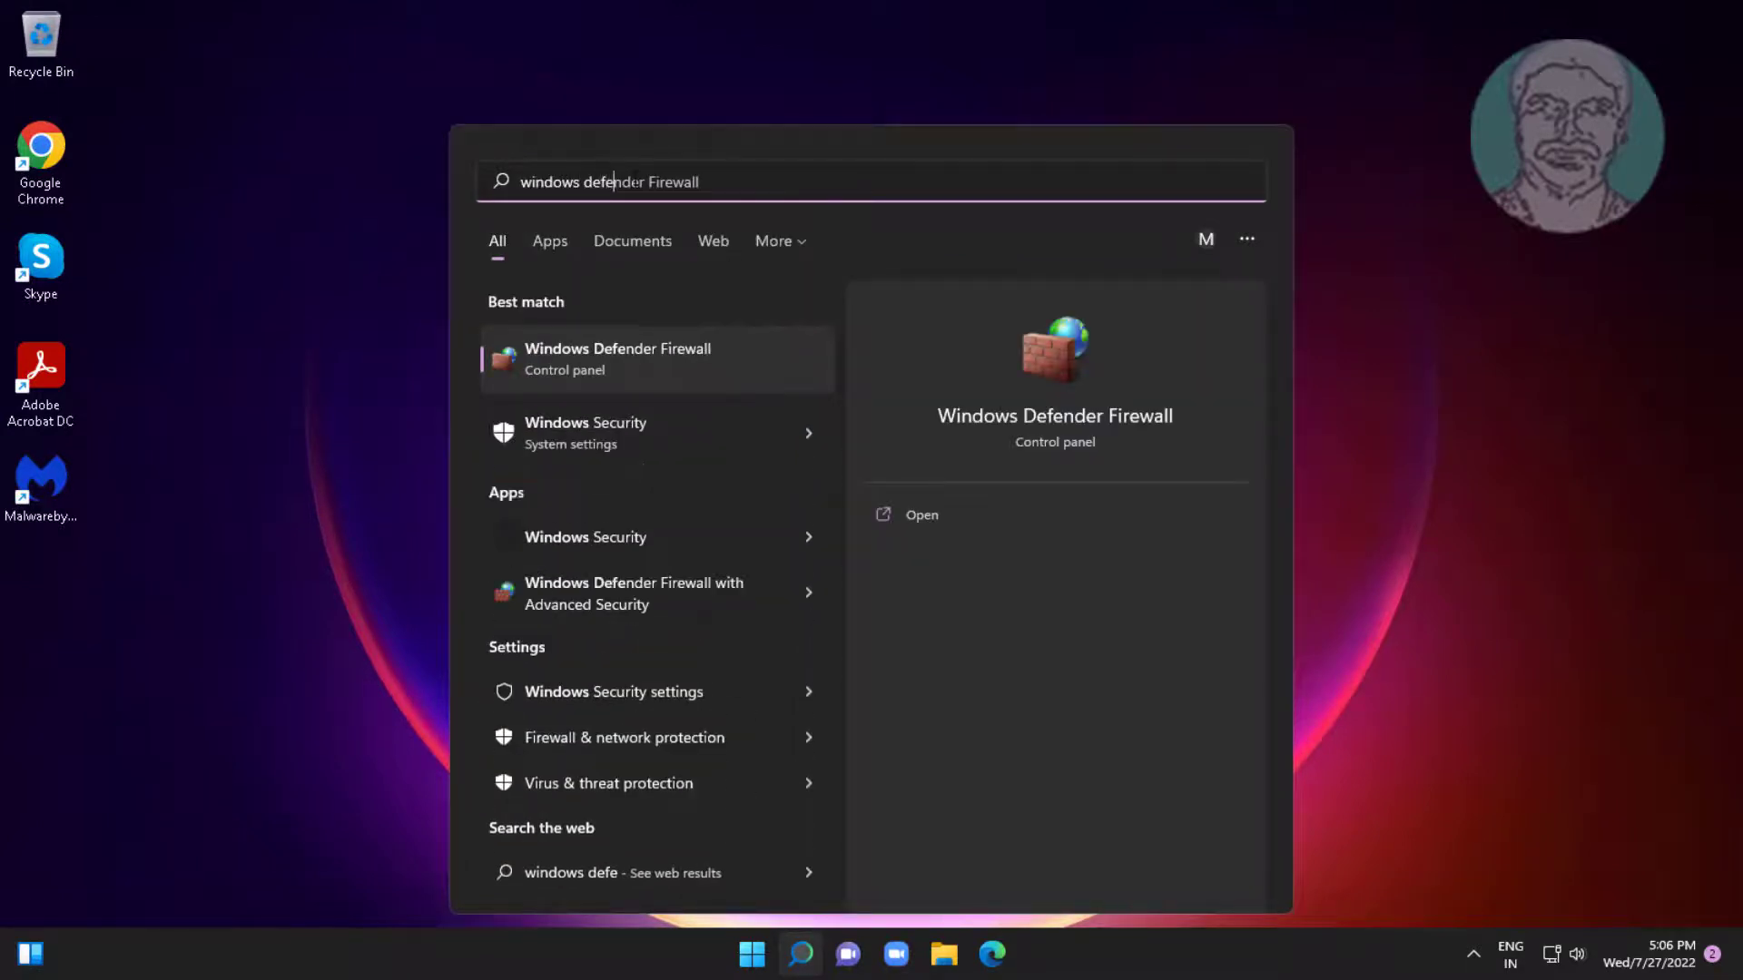
text(nder)
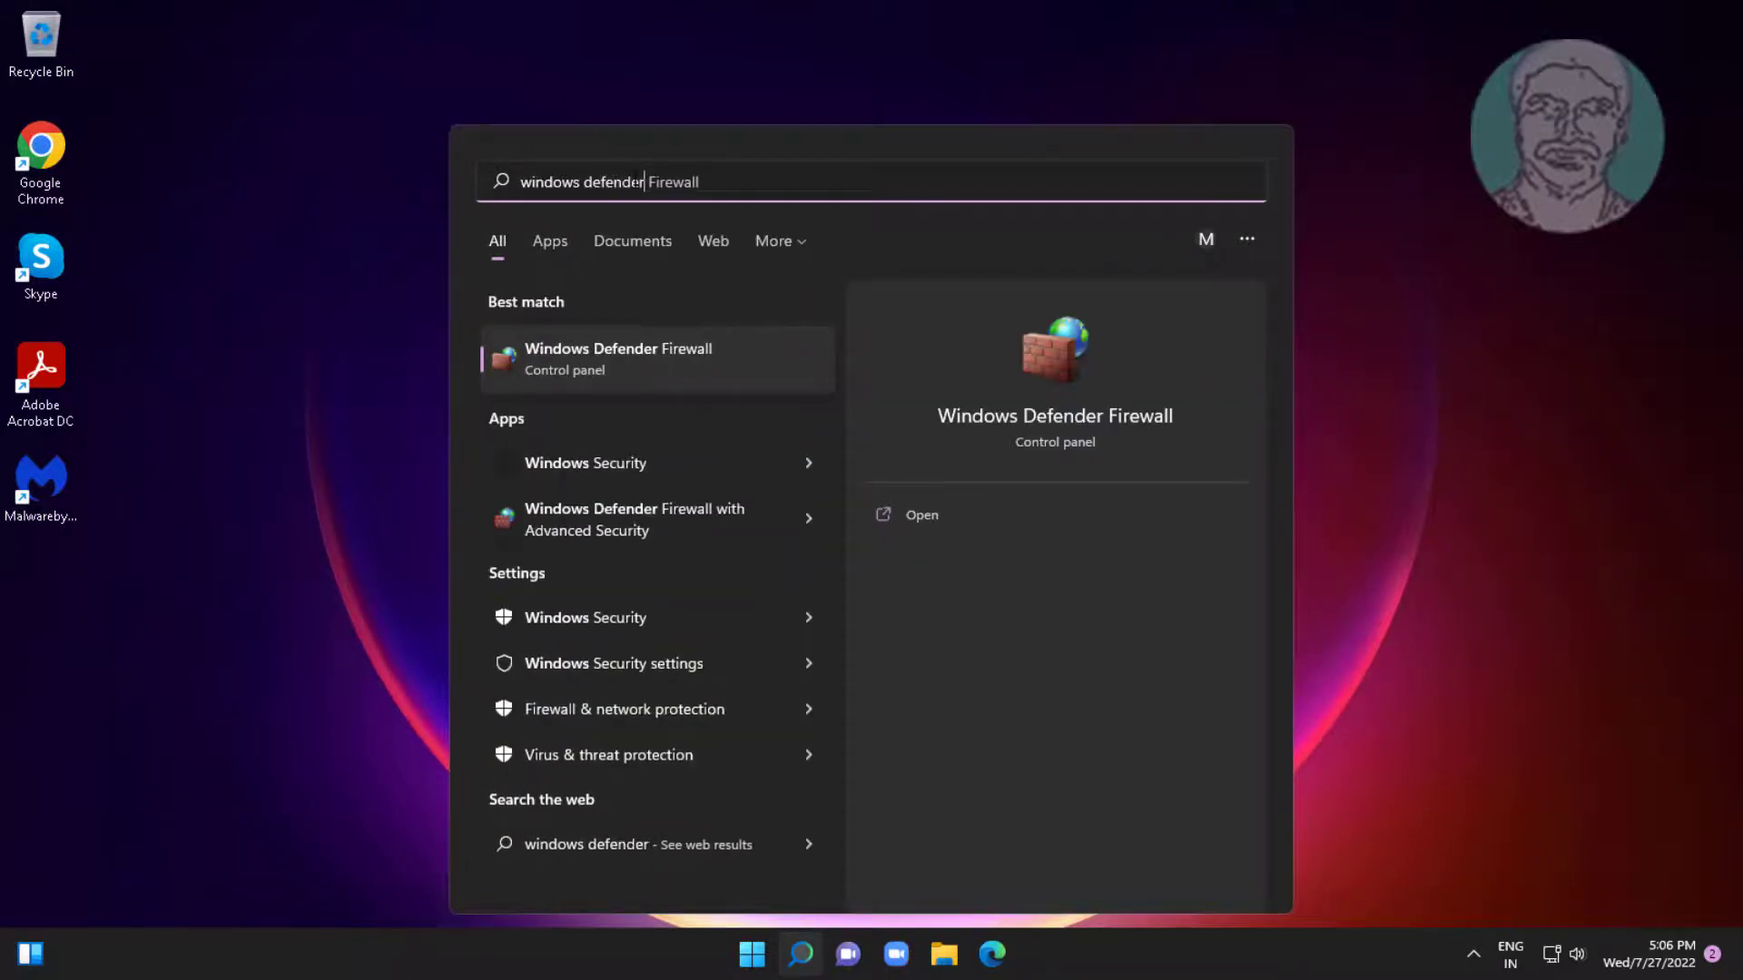
text( firewall)
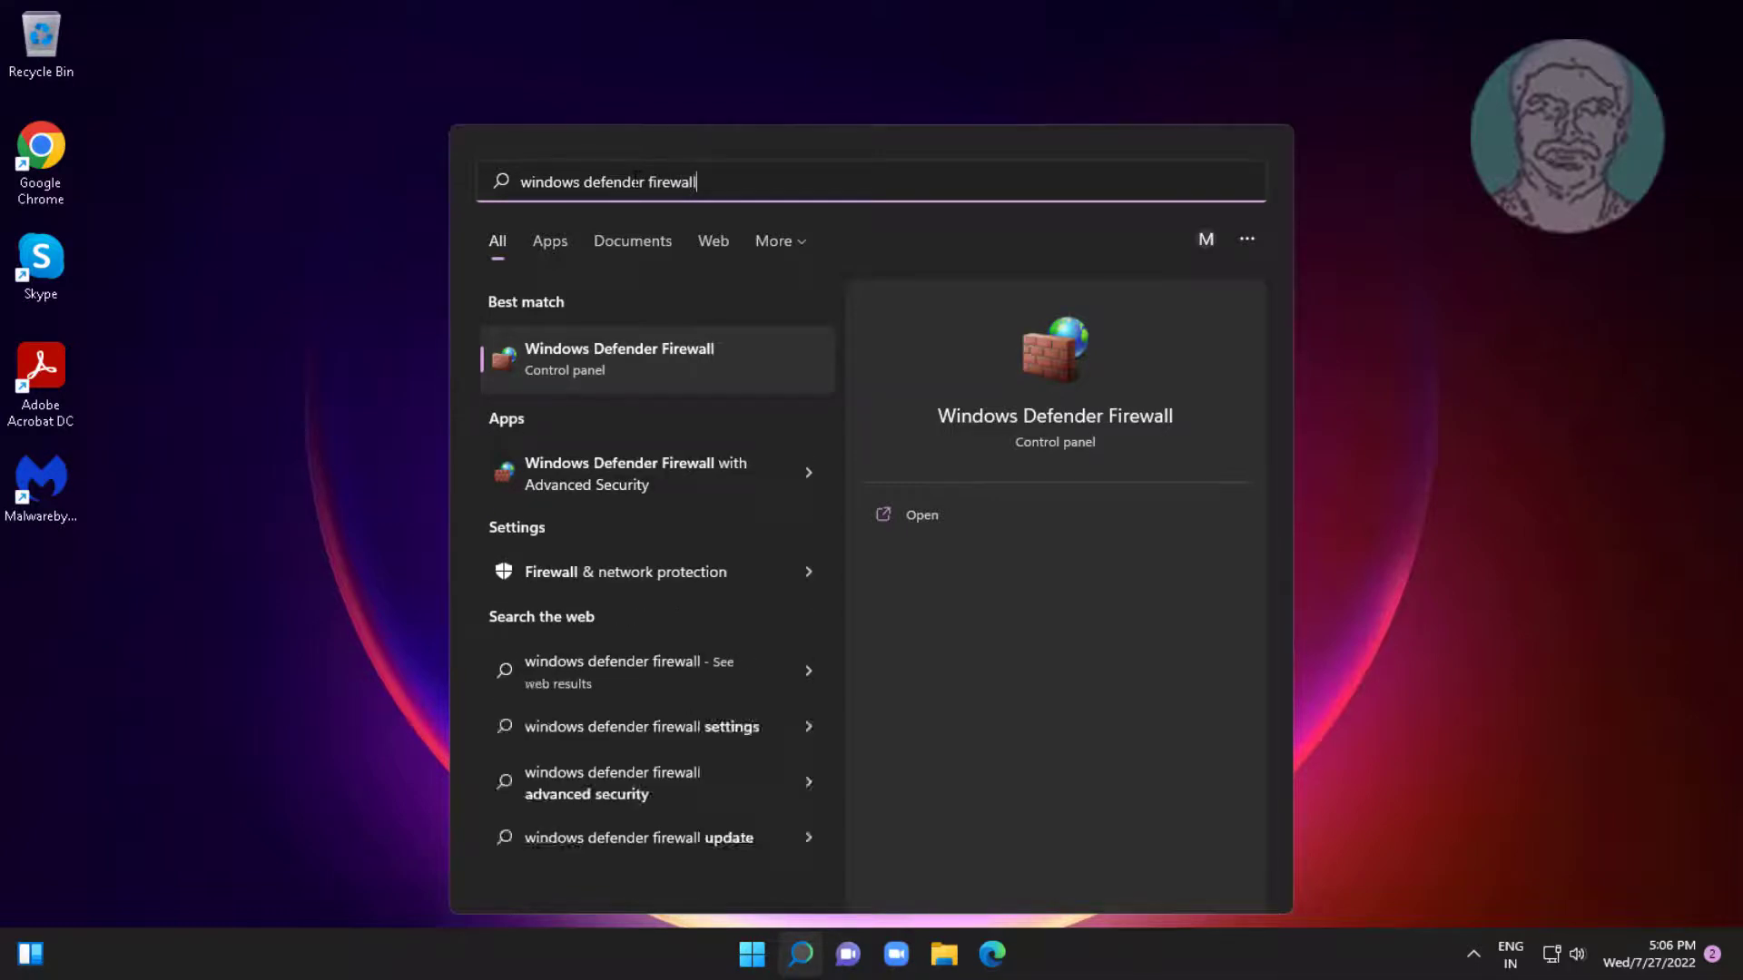
click(647, 358)
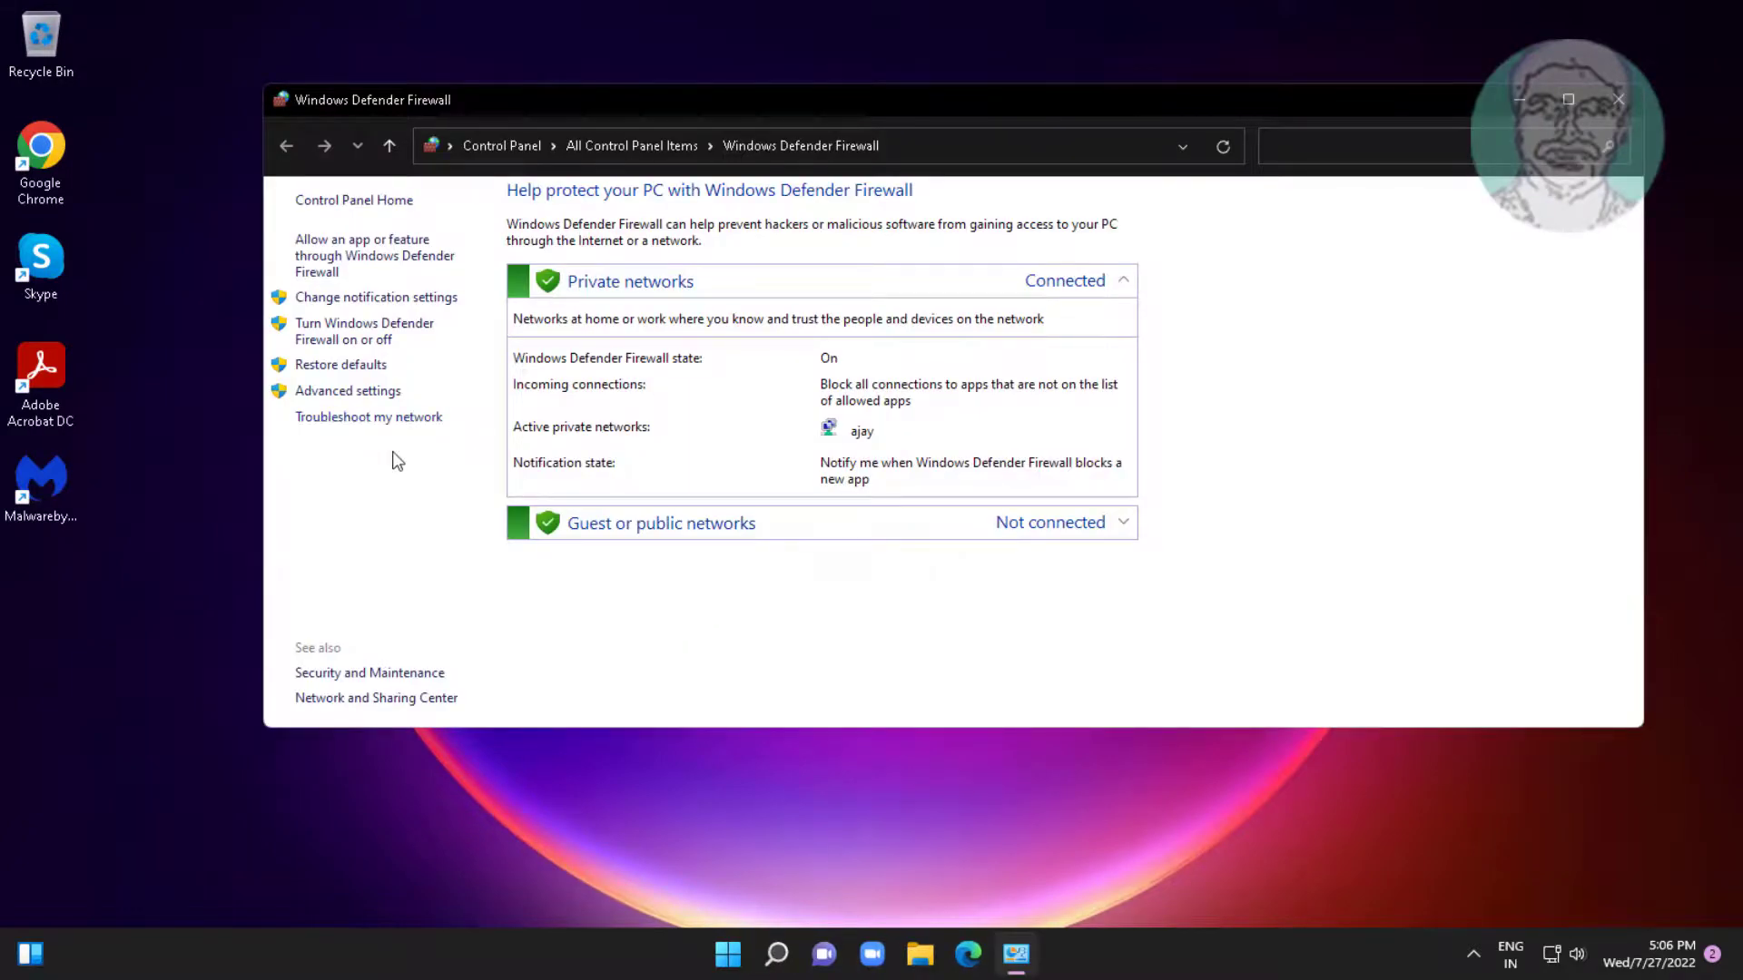
Turn off Windows Defender Firewall for both private and public networks, and close the firewall control panel.
click(373, 334)
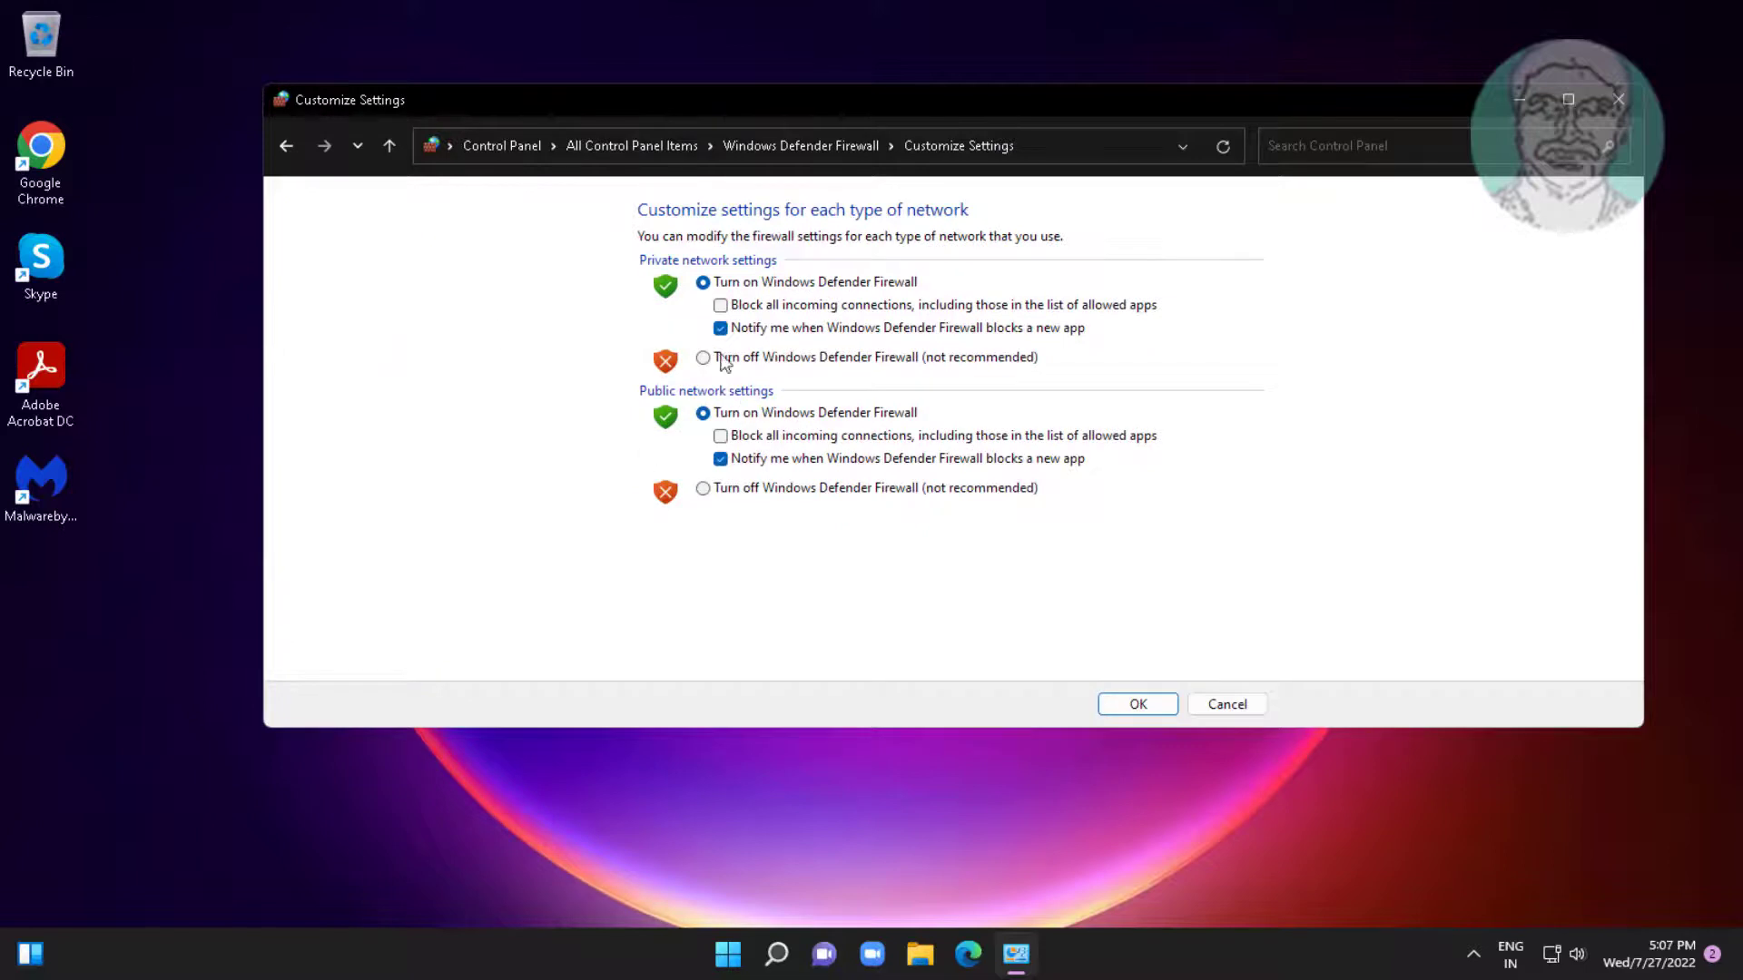
click(703, 357)
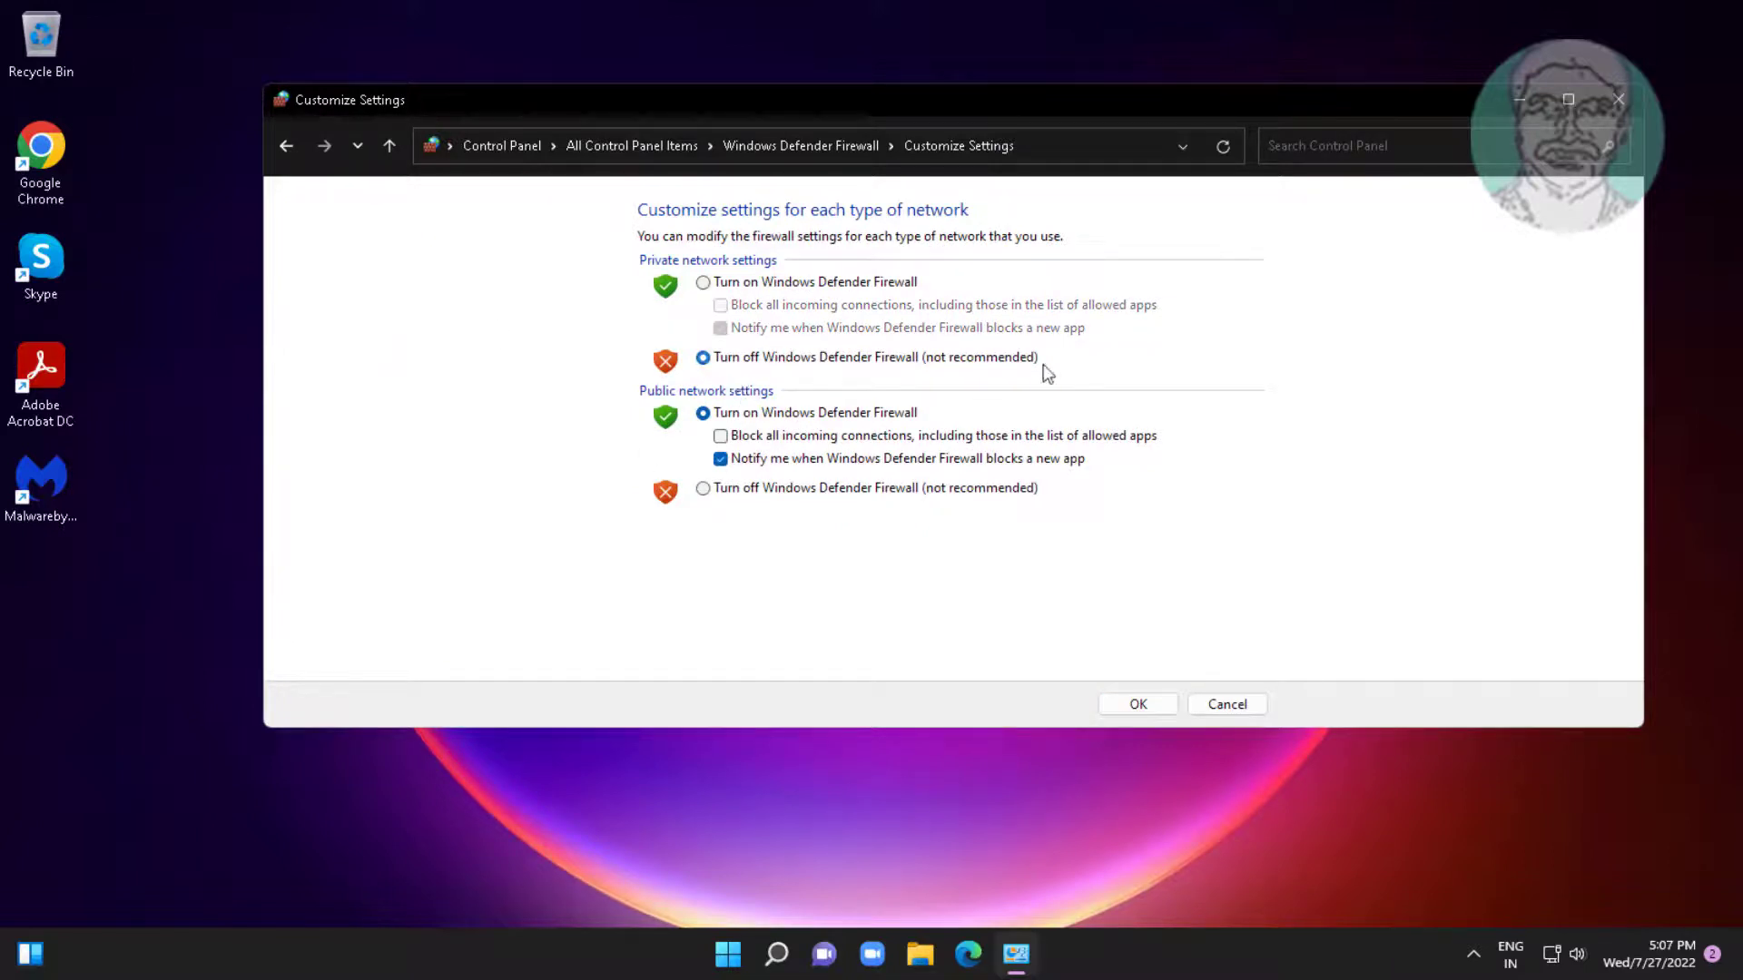
click(704, 492)
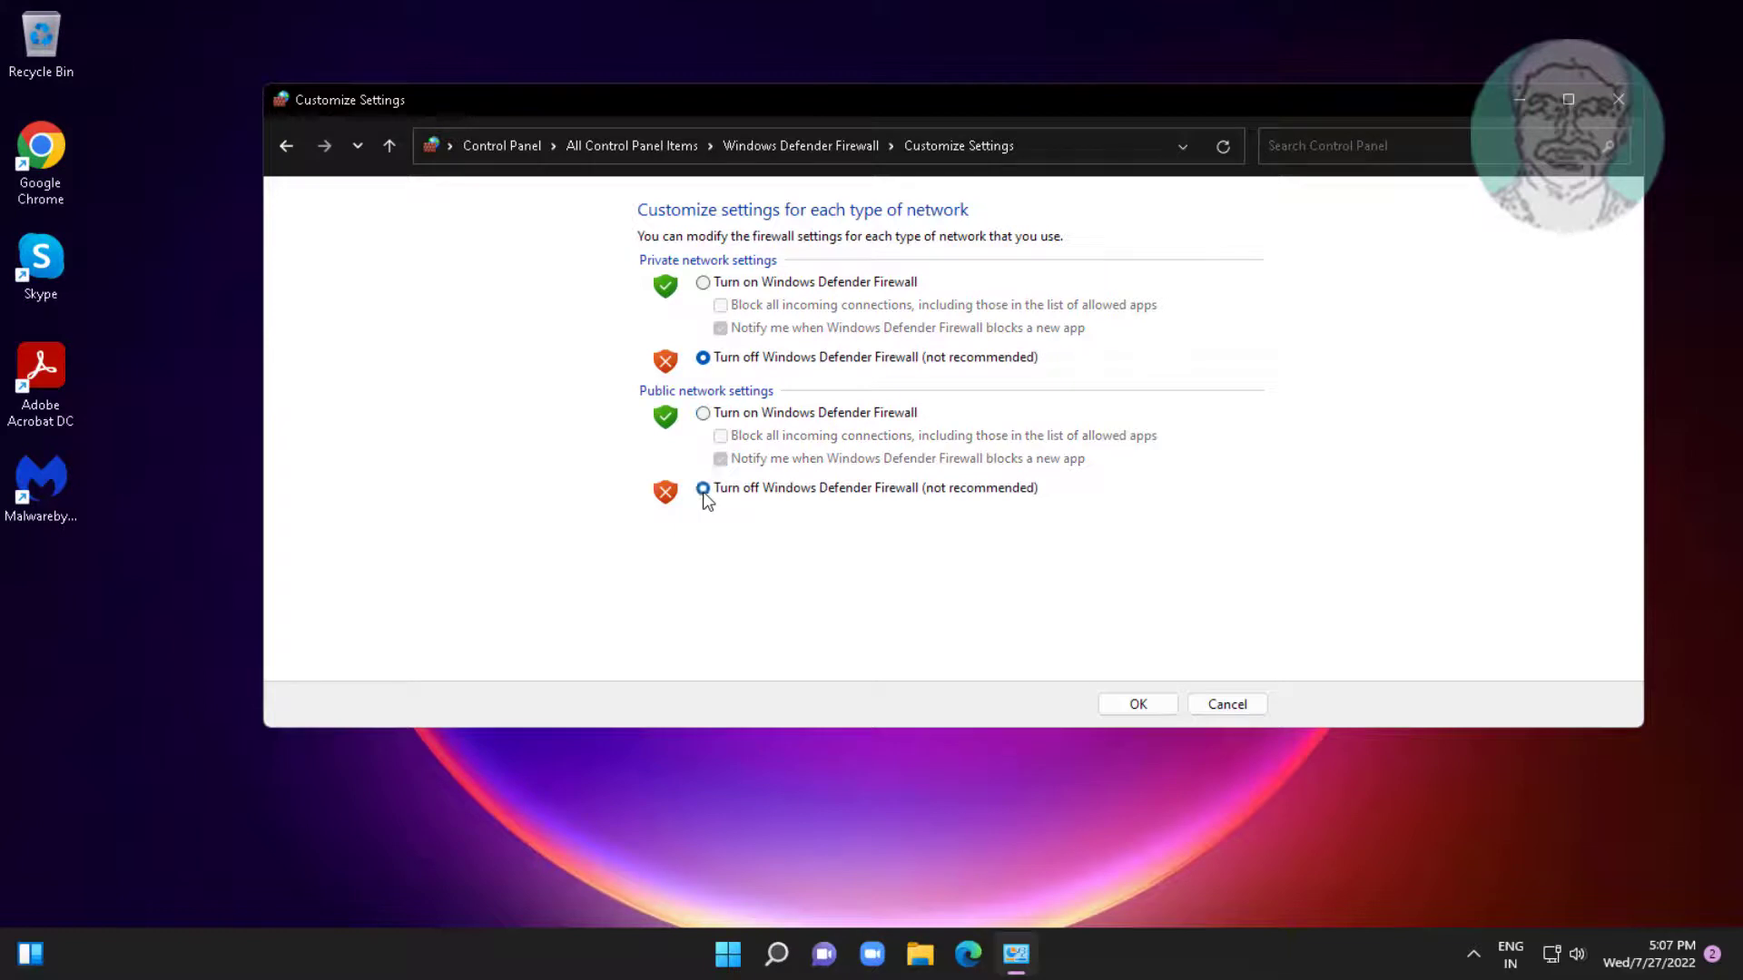
click(1140, 704)
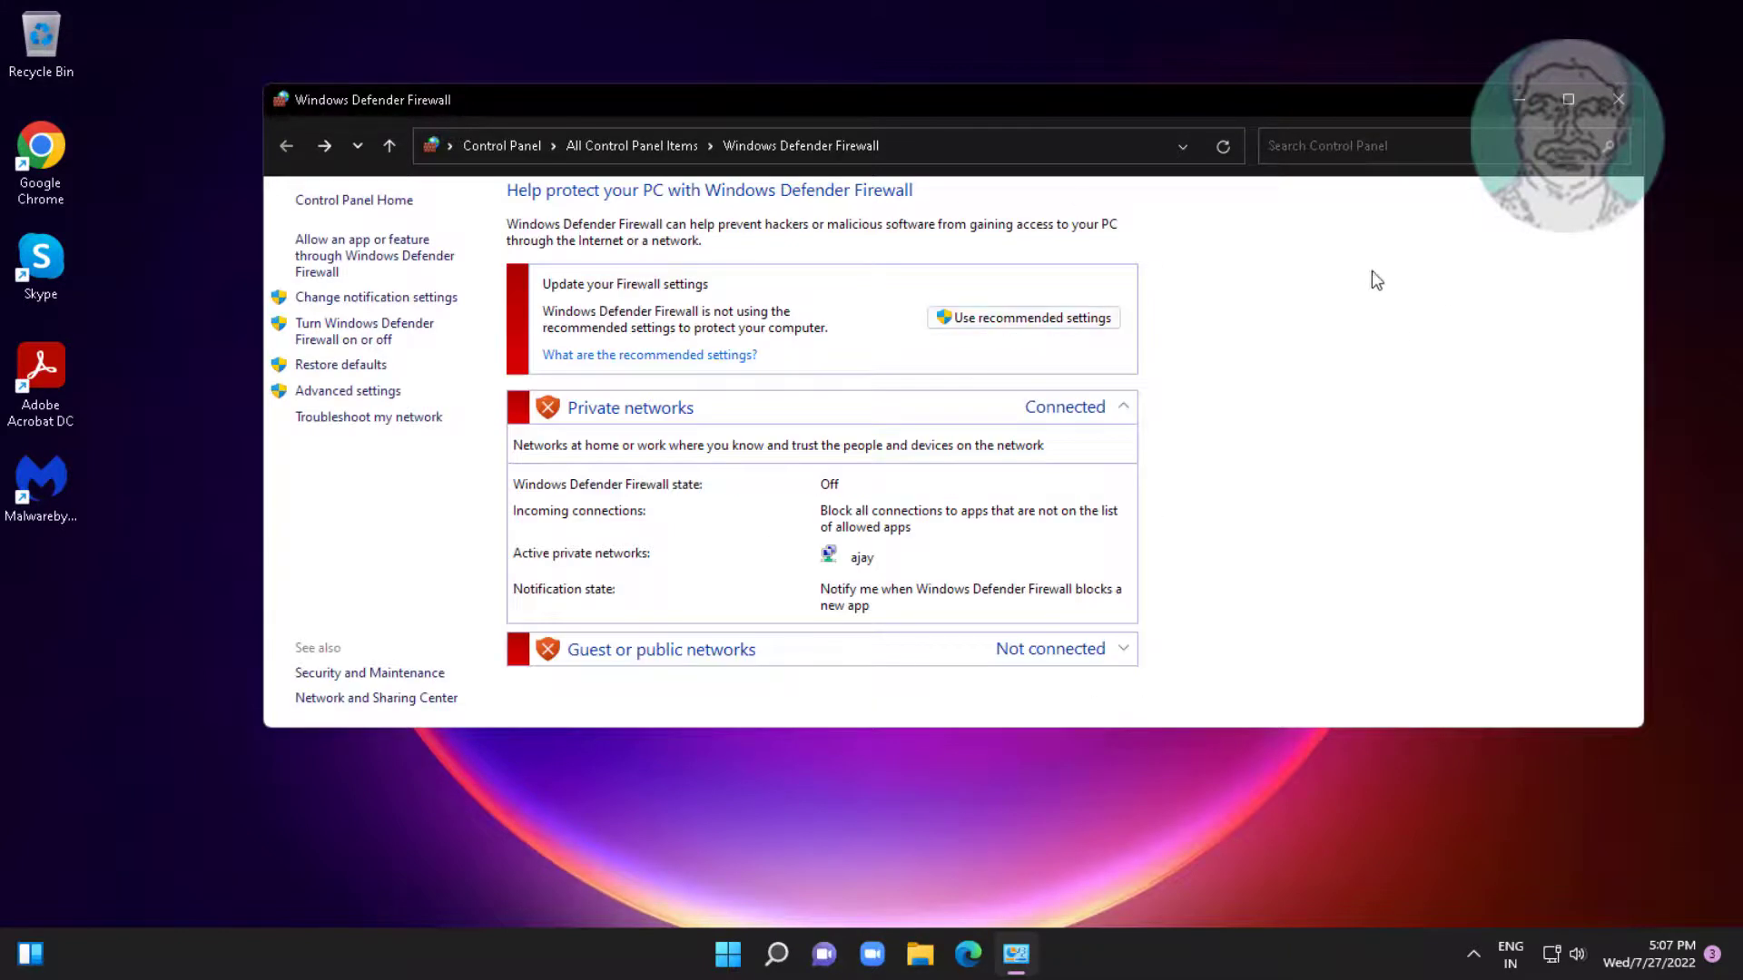
click(1618, 99)
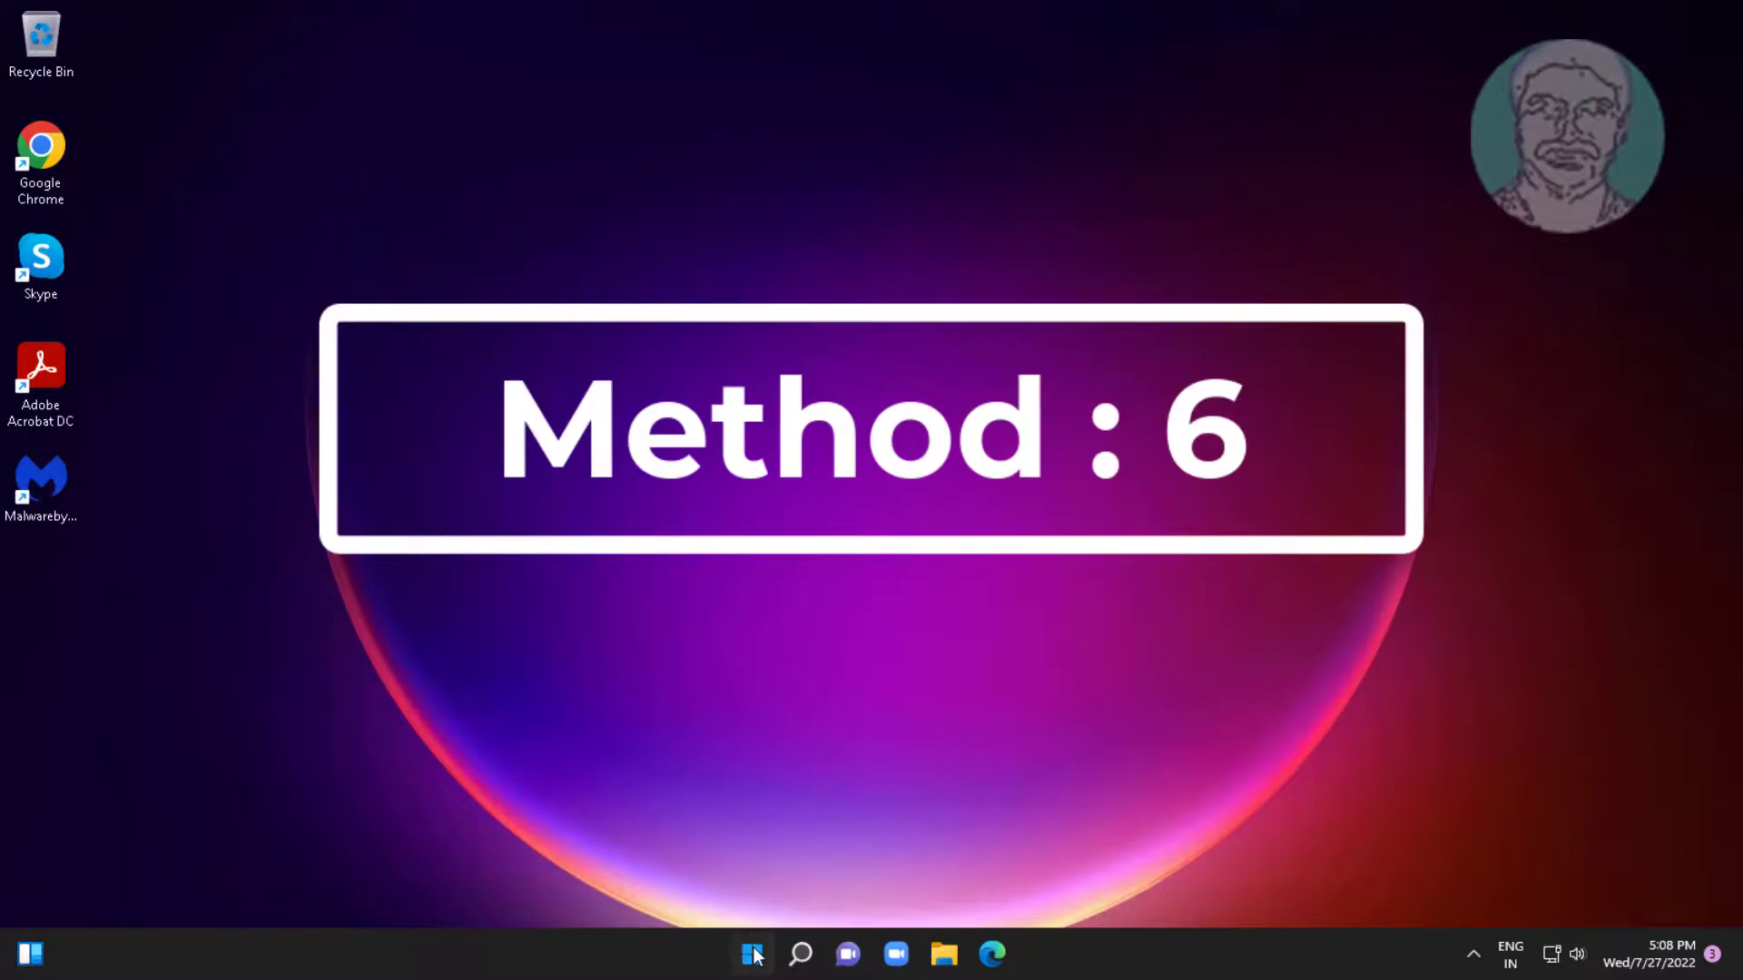
Open Device Manager and expand the Network adapters category.
right_click(753, 955)
click(741, 482)
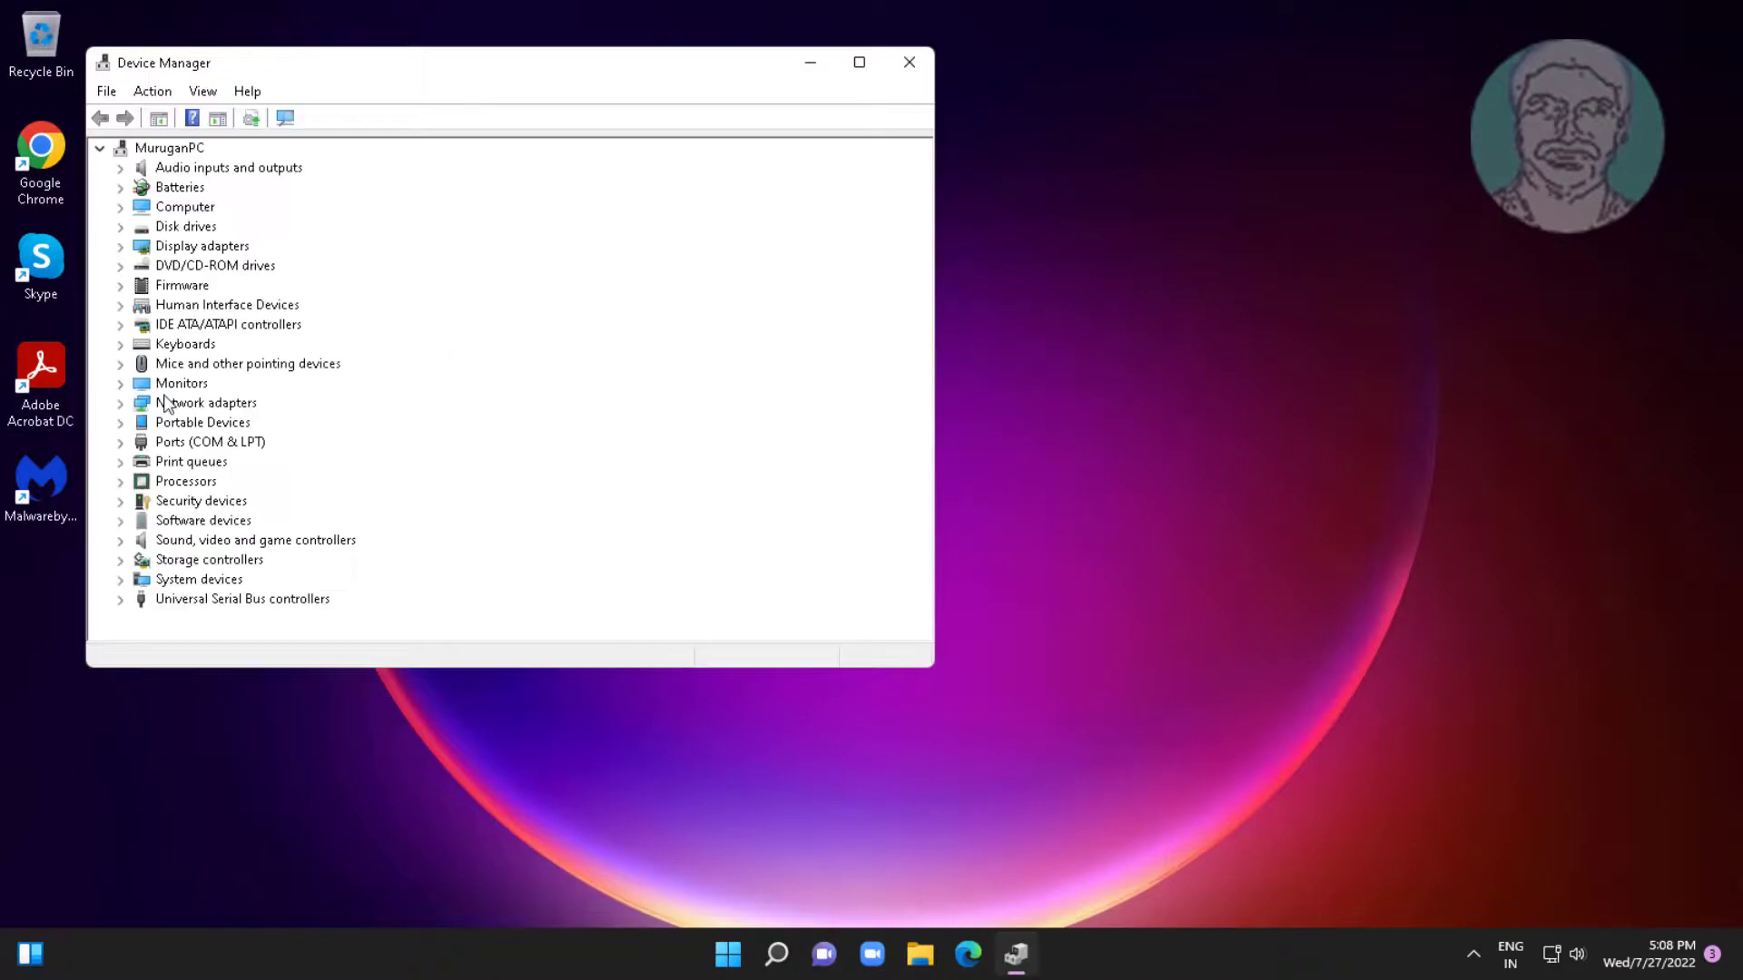
click(165, 403)
click(121, 403)
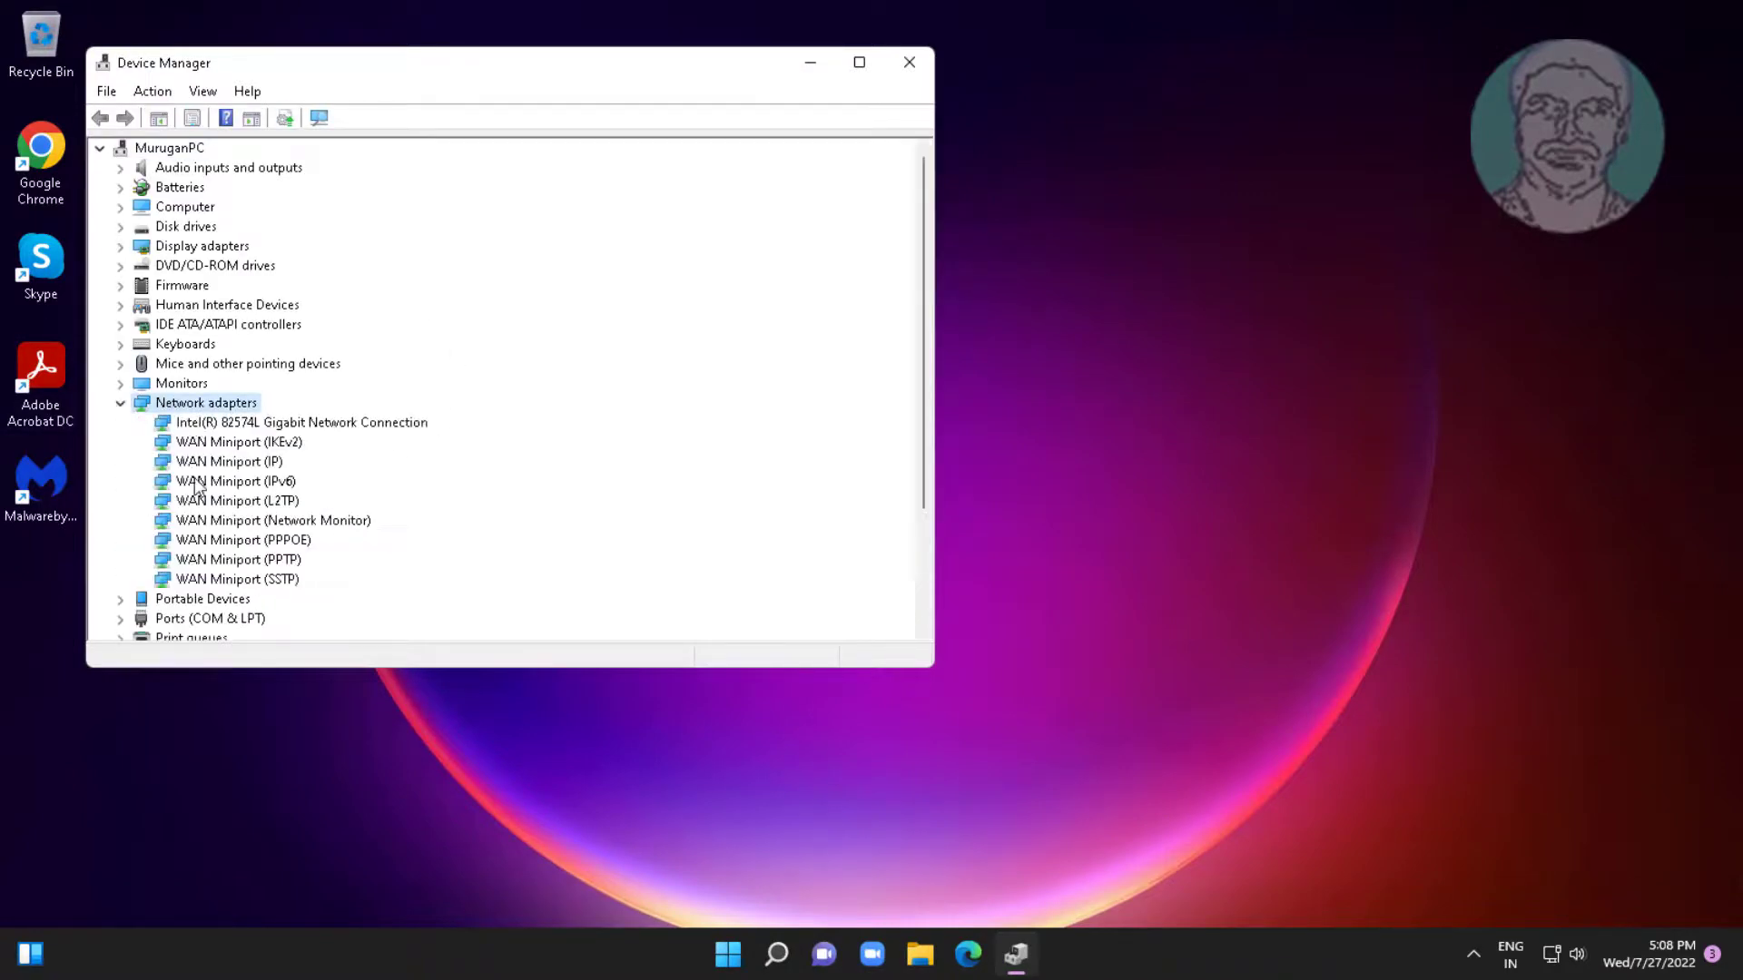
Update the Intel(R) 82574L Gigabit Network Connection driver by searching automatically for drivers, and close the wizard and Device Manager.
click(354, 425)
right_click(405, 423)
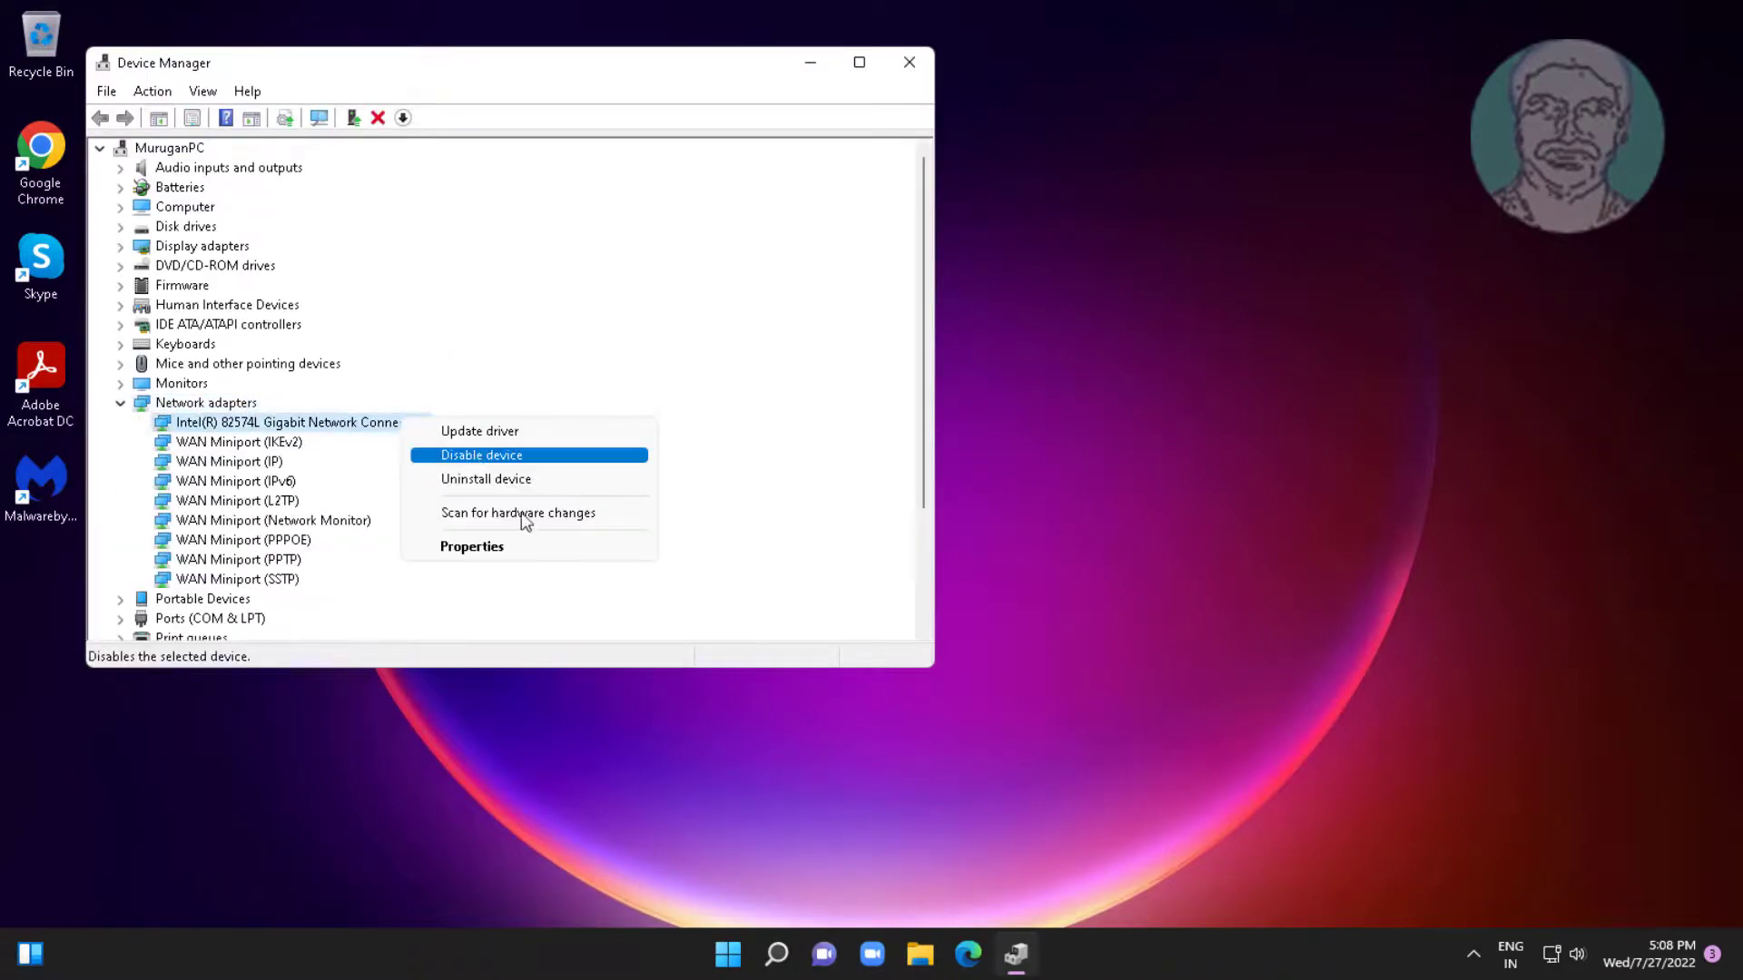
click(510, 432)
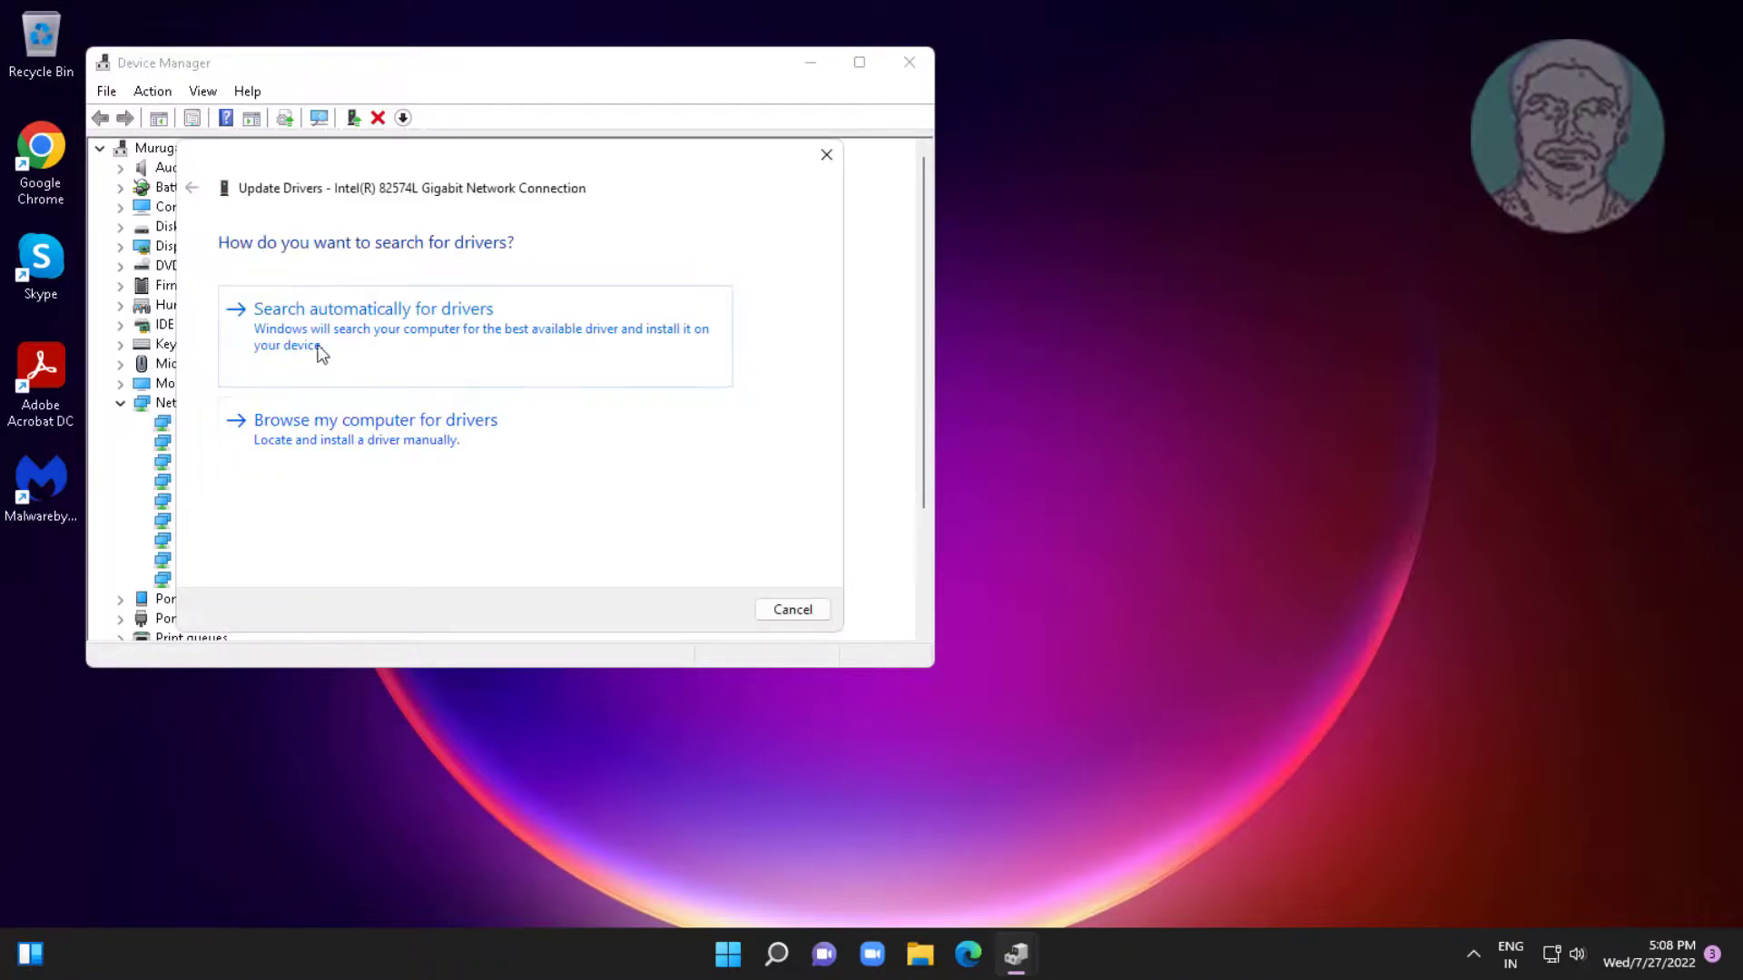
click(433, 337)
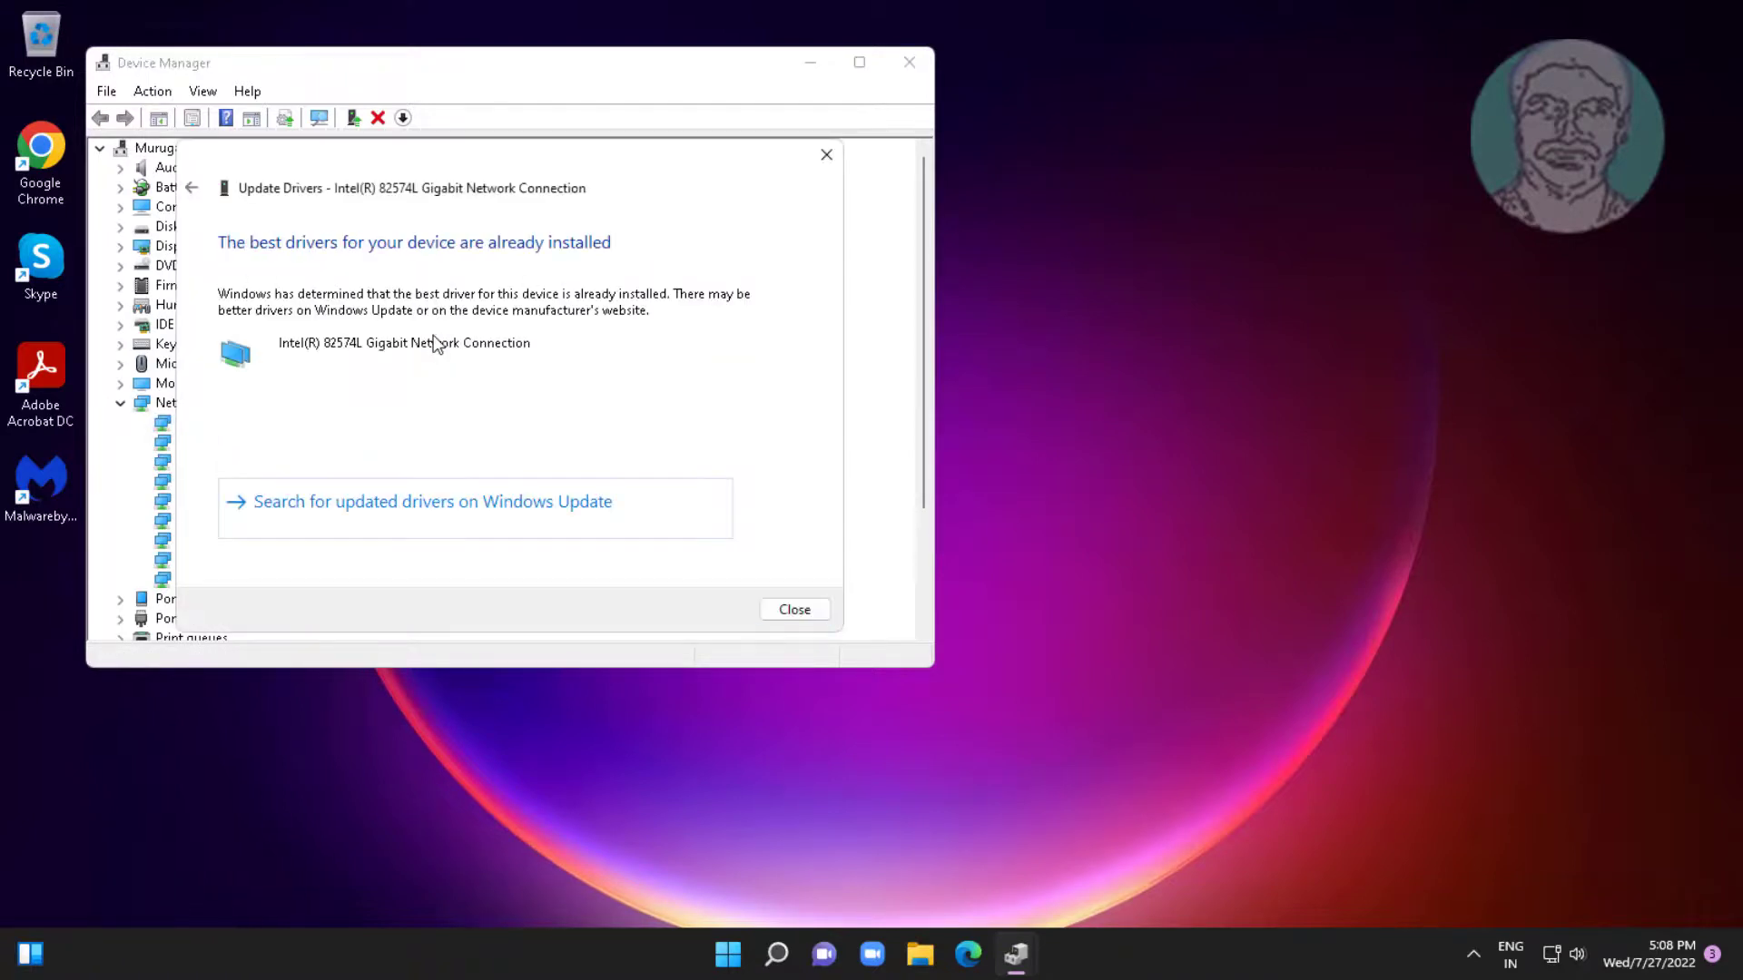
click(794, 610)
click(906, 72)
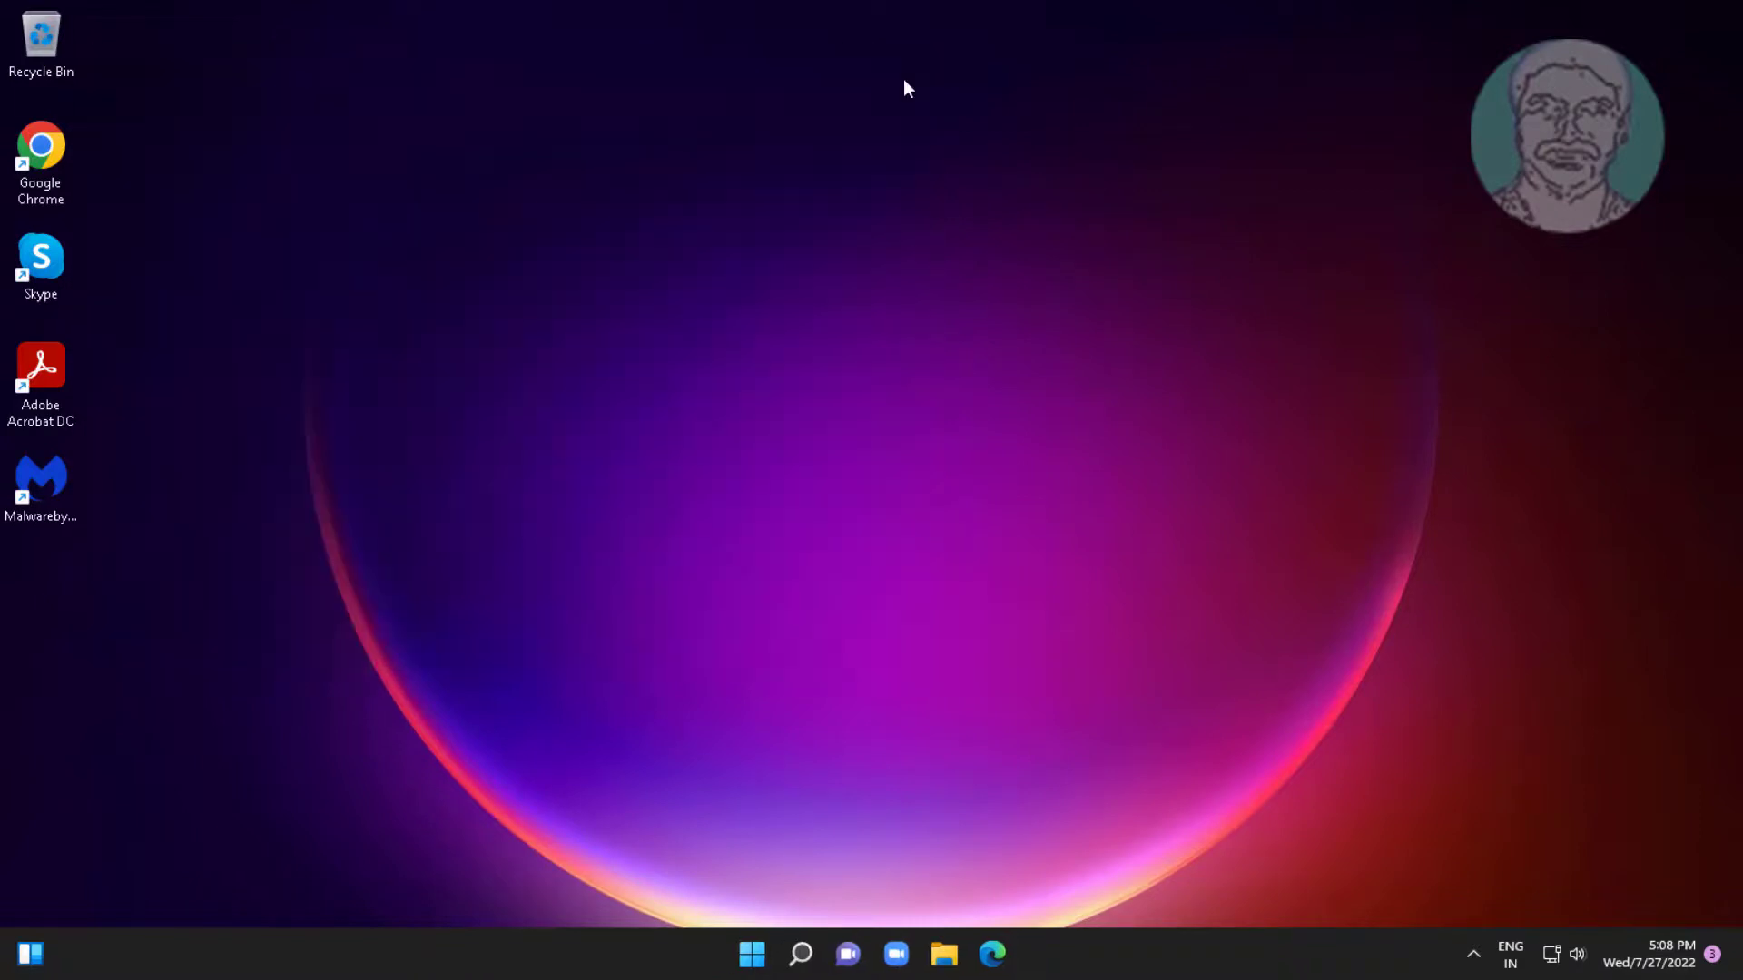
Reopen Device Manager and show the devices under Network adapters.
right_click(757, 960)
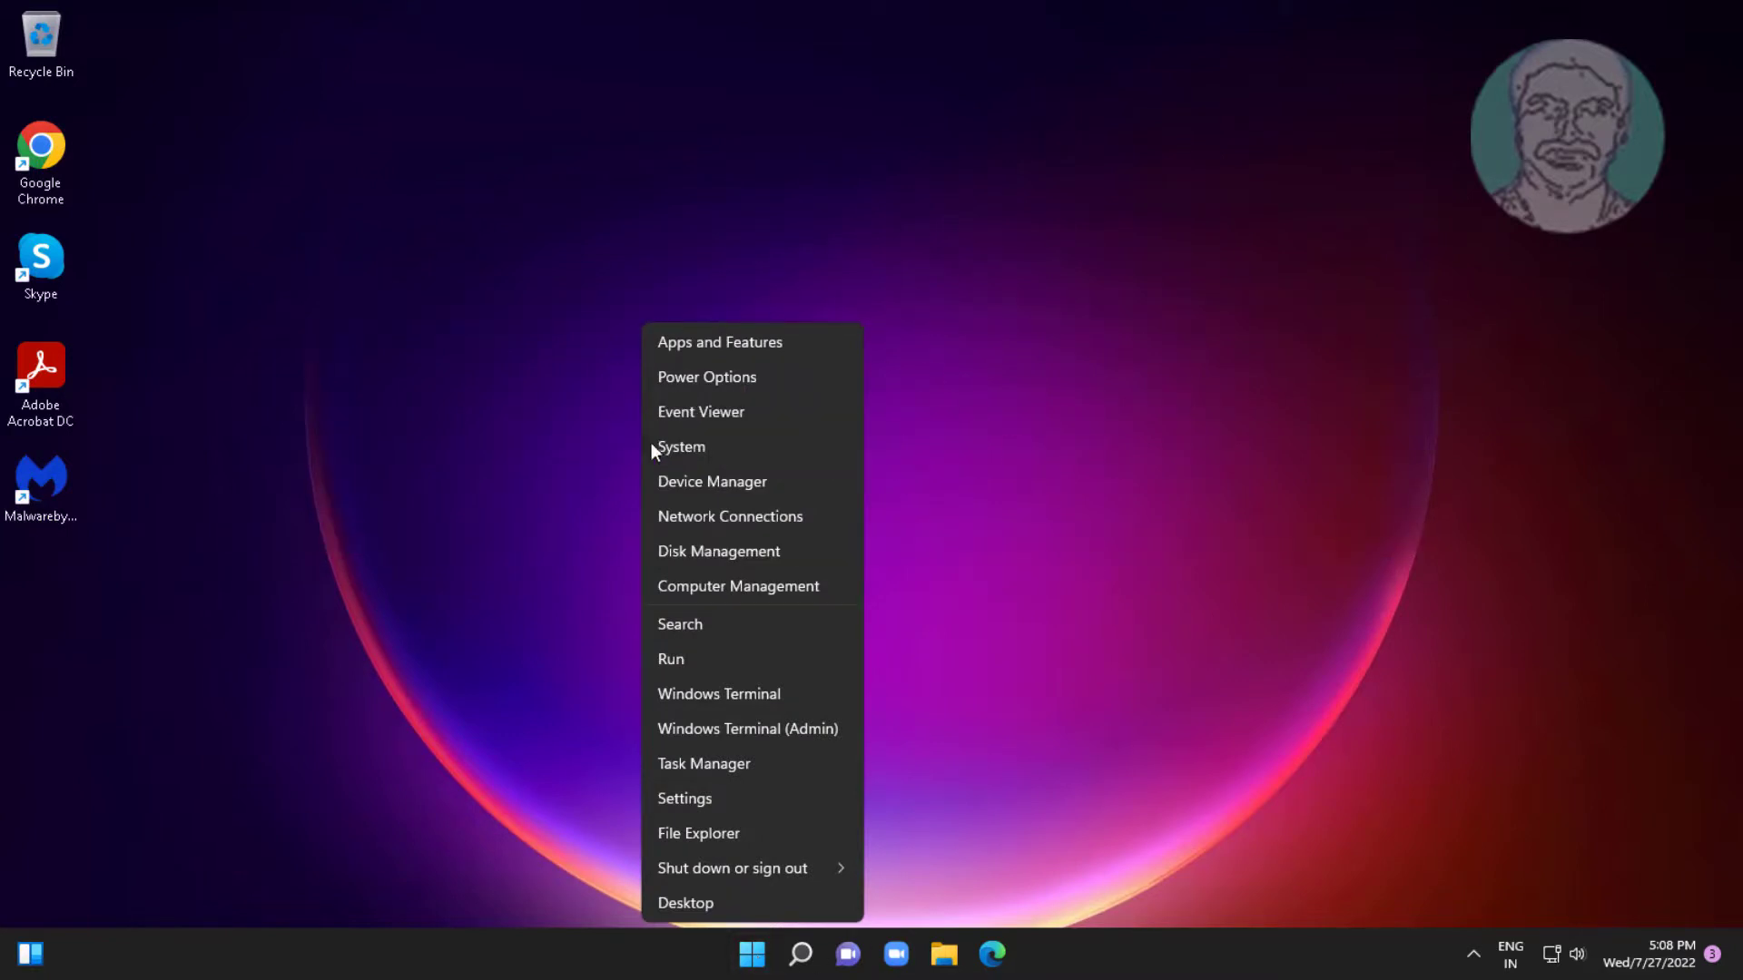
click(679, 471)
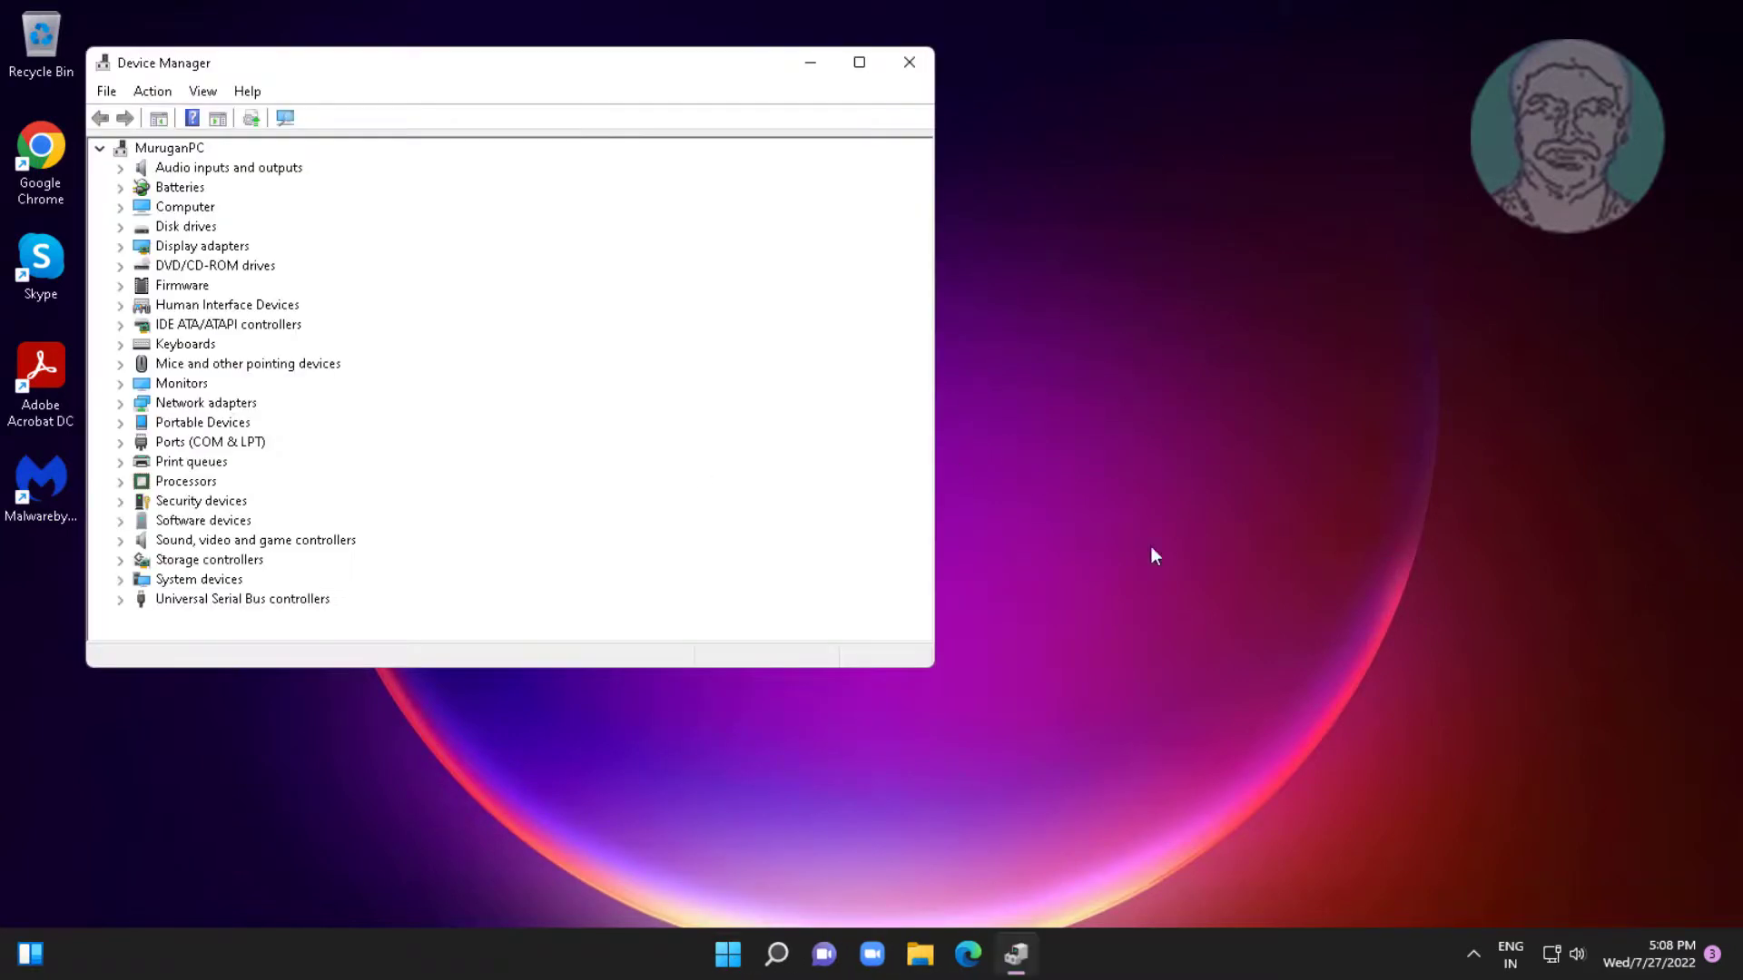
click(168, 406)
click(120, 403)
Uninstall the Intel(R) 82574L Gigabit Network Connection device and close Device Manager.
click(280, 421)
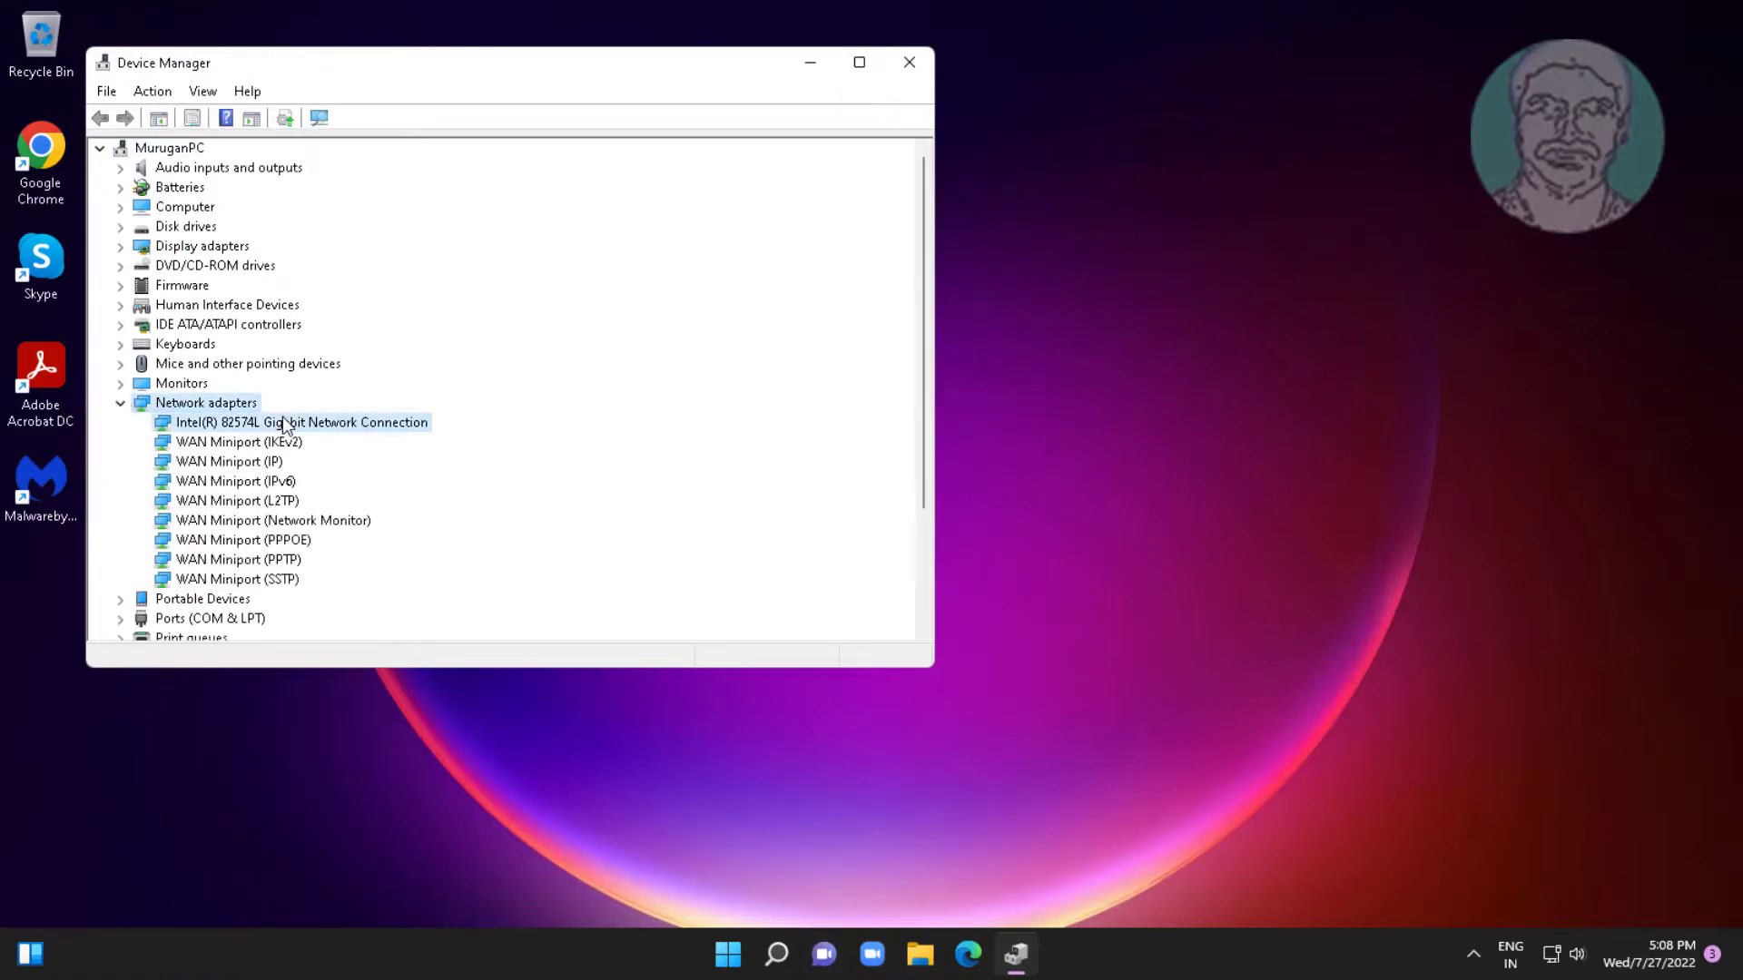
right_click(352, 425)
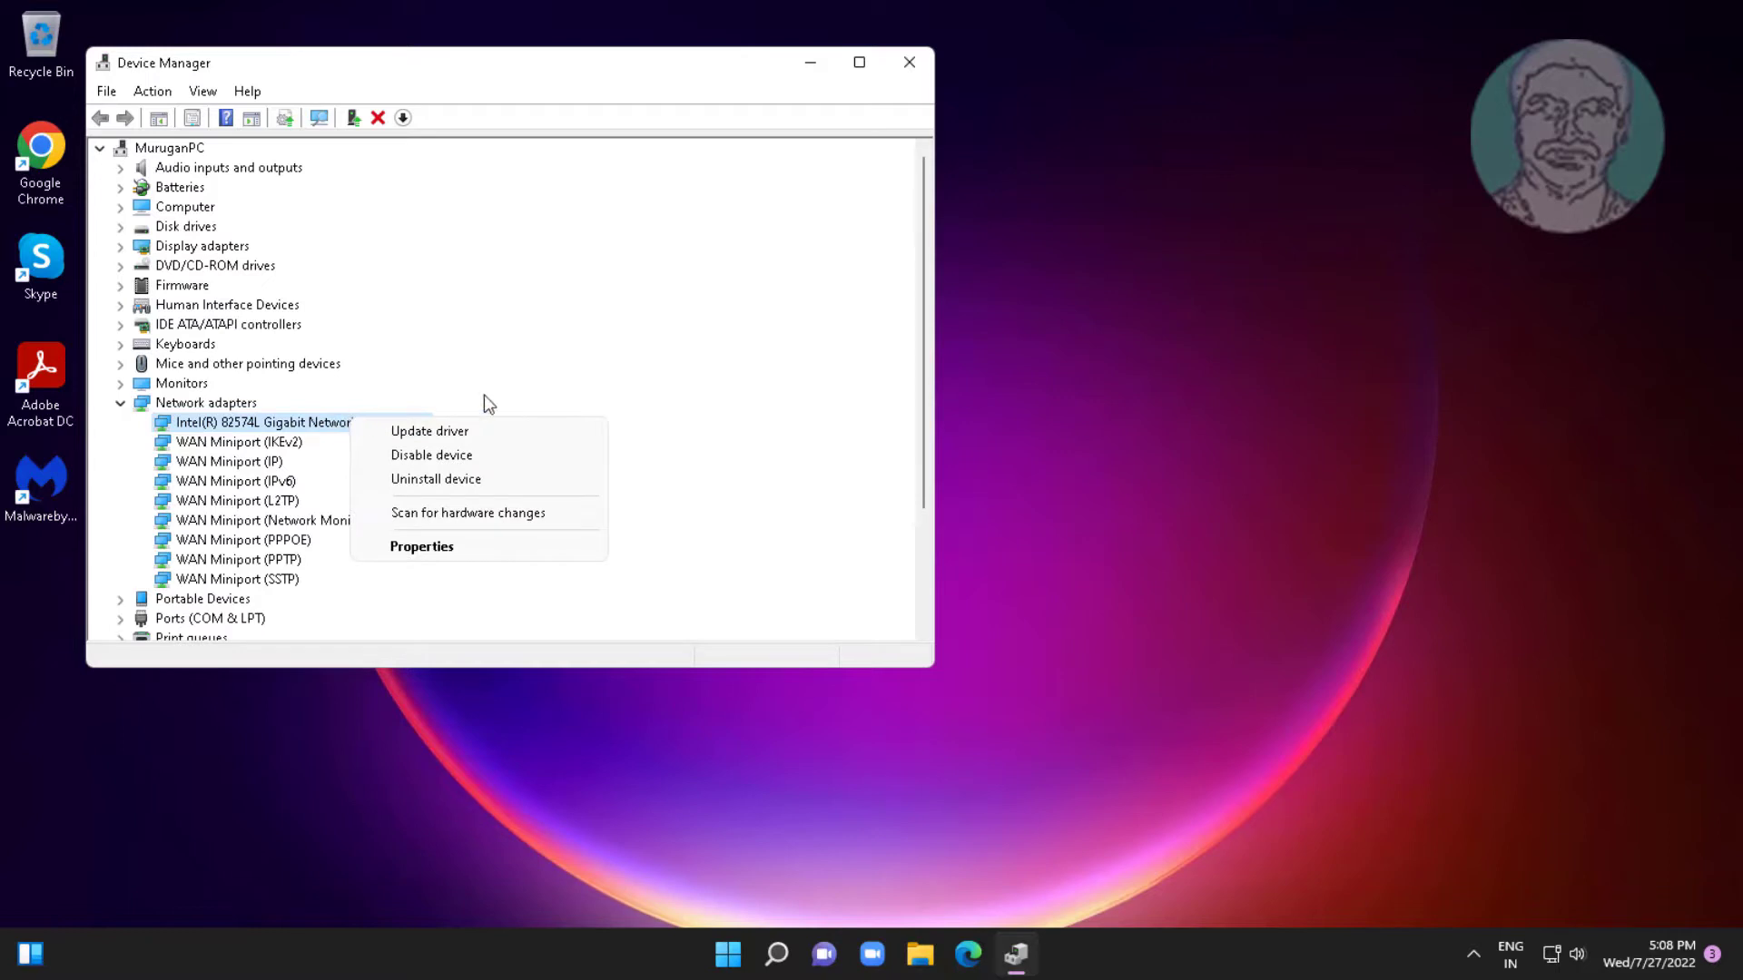
click(434, 479)
click(904, 560)
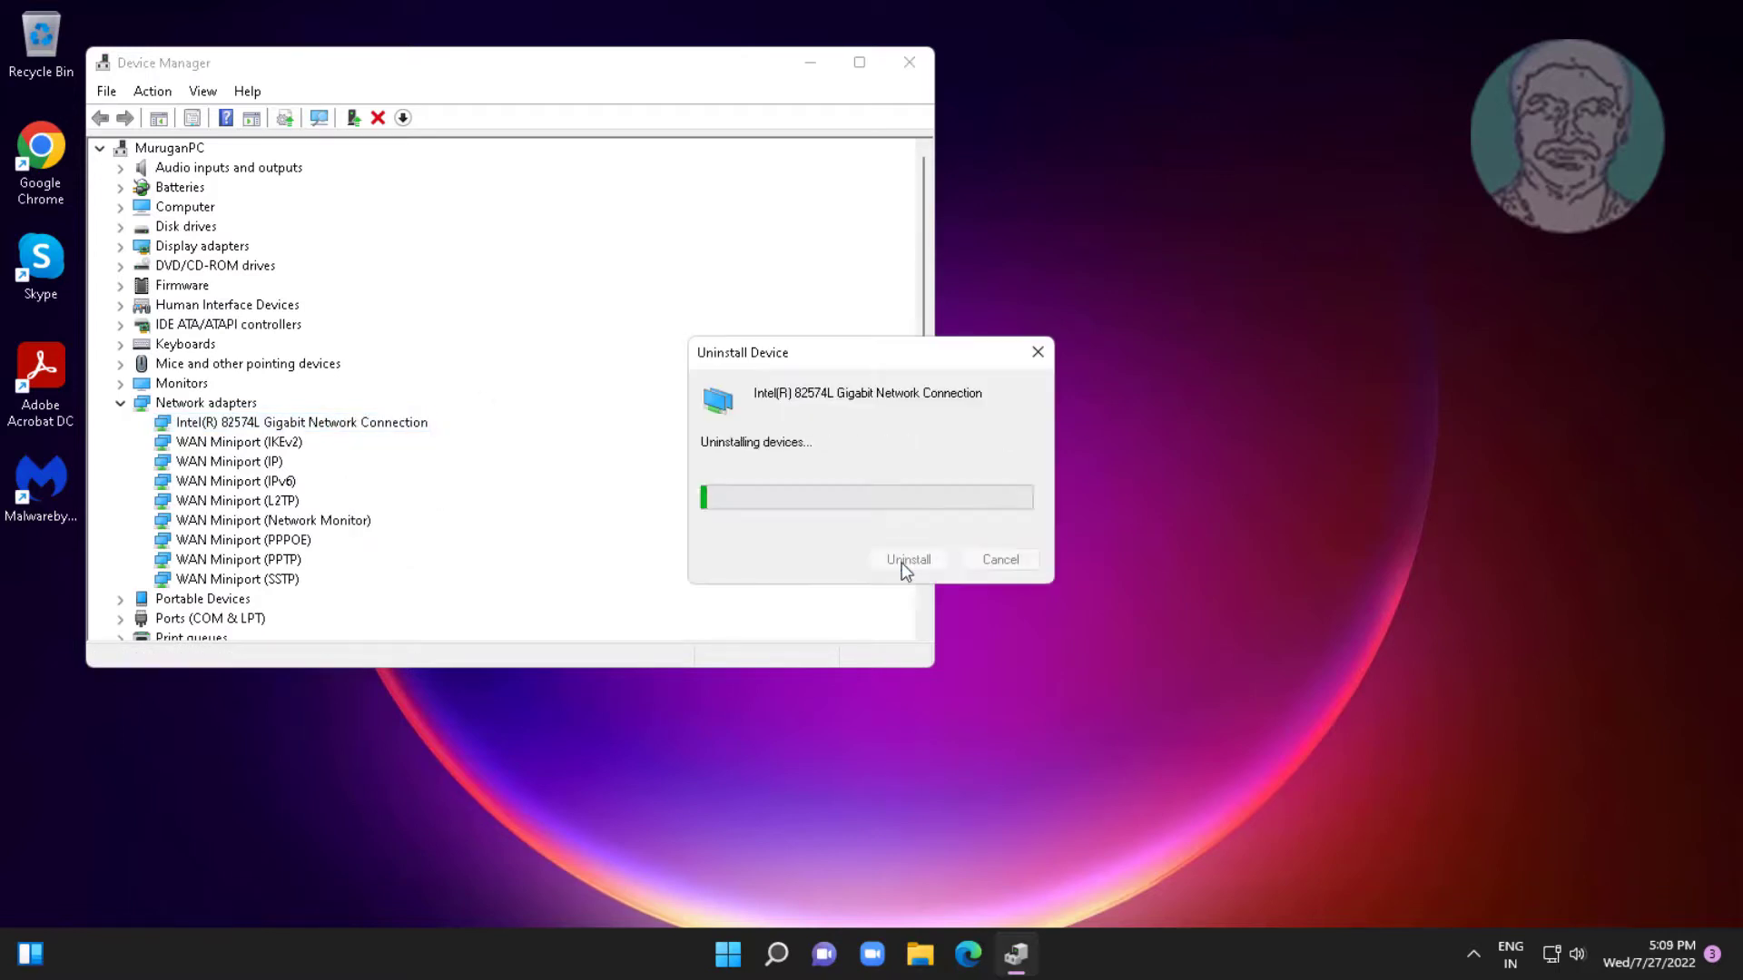
click(911, 67)
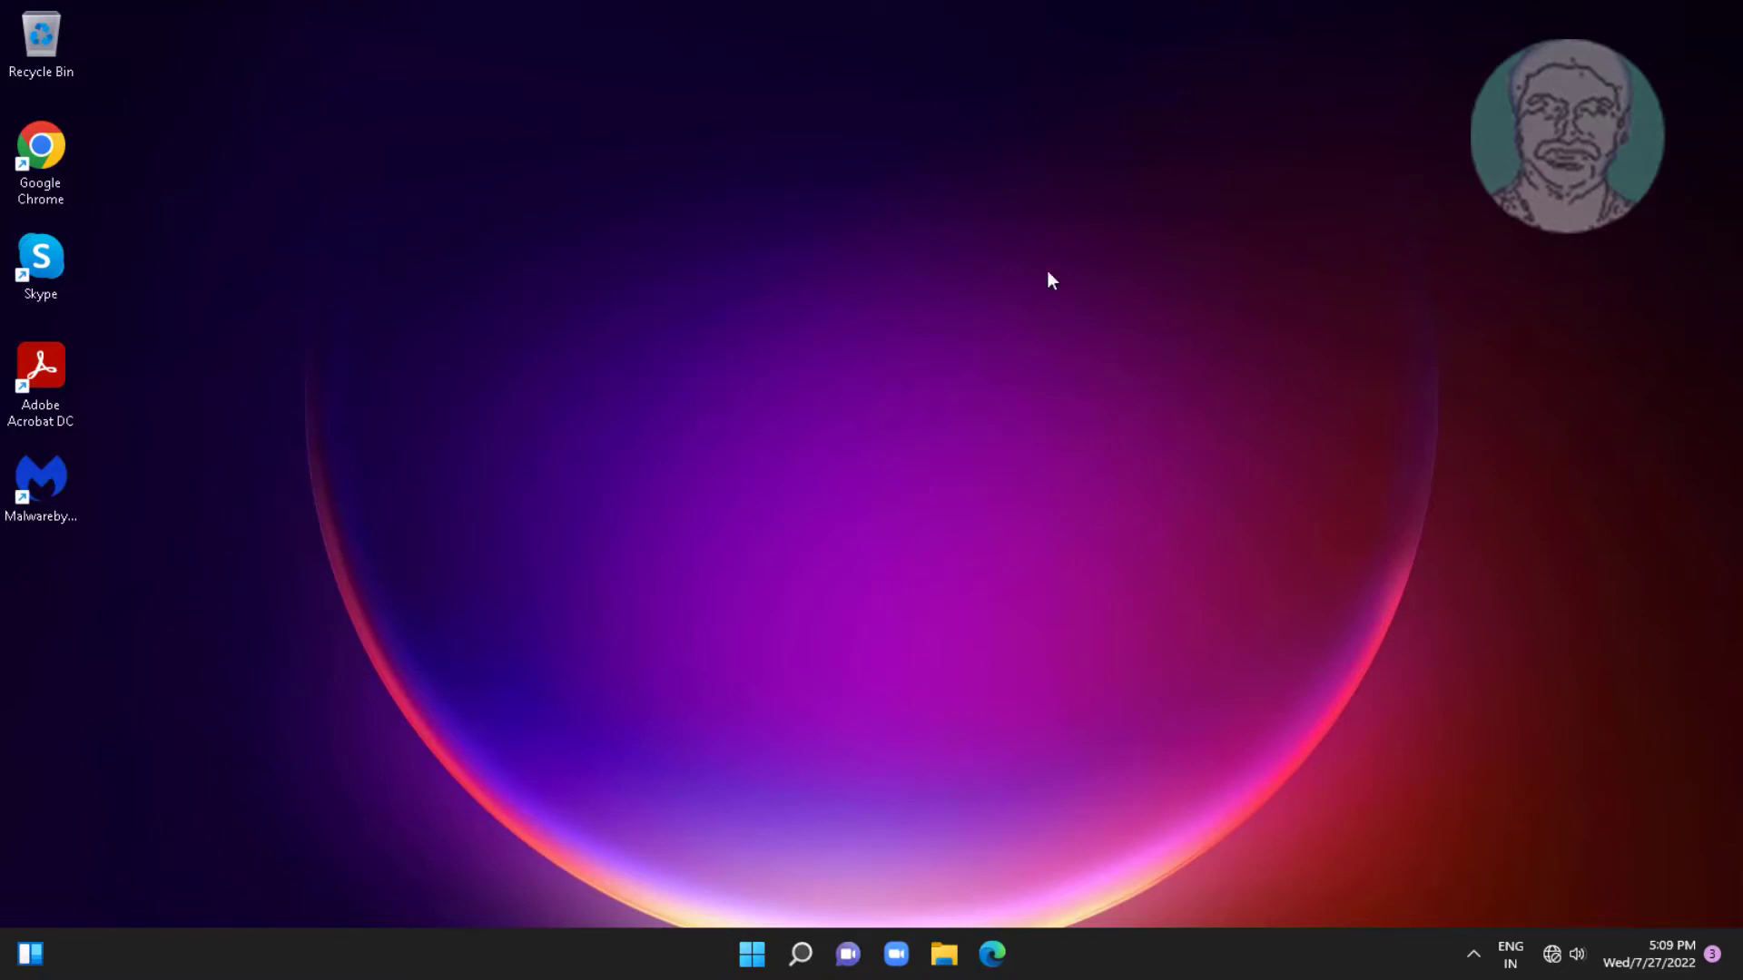
Restart the computer.
click(752, 953)
click(1135, 879)
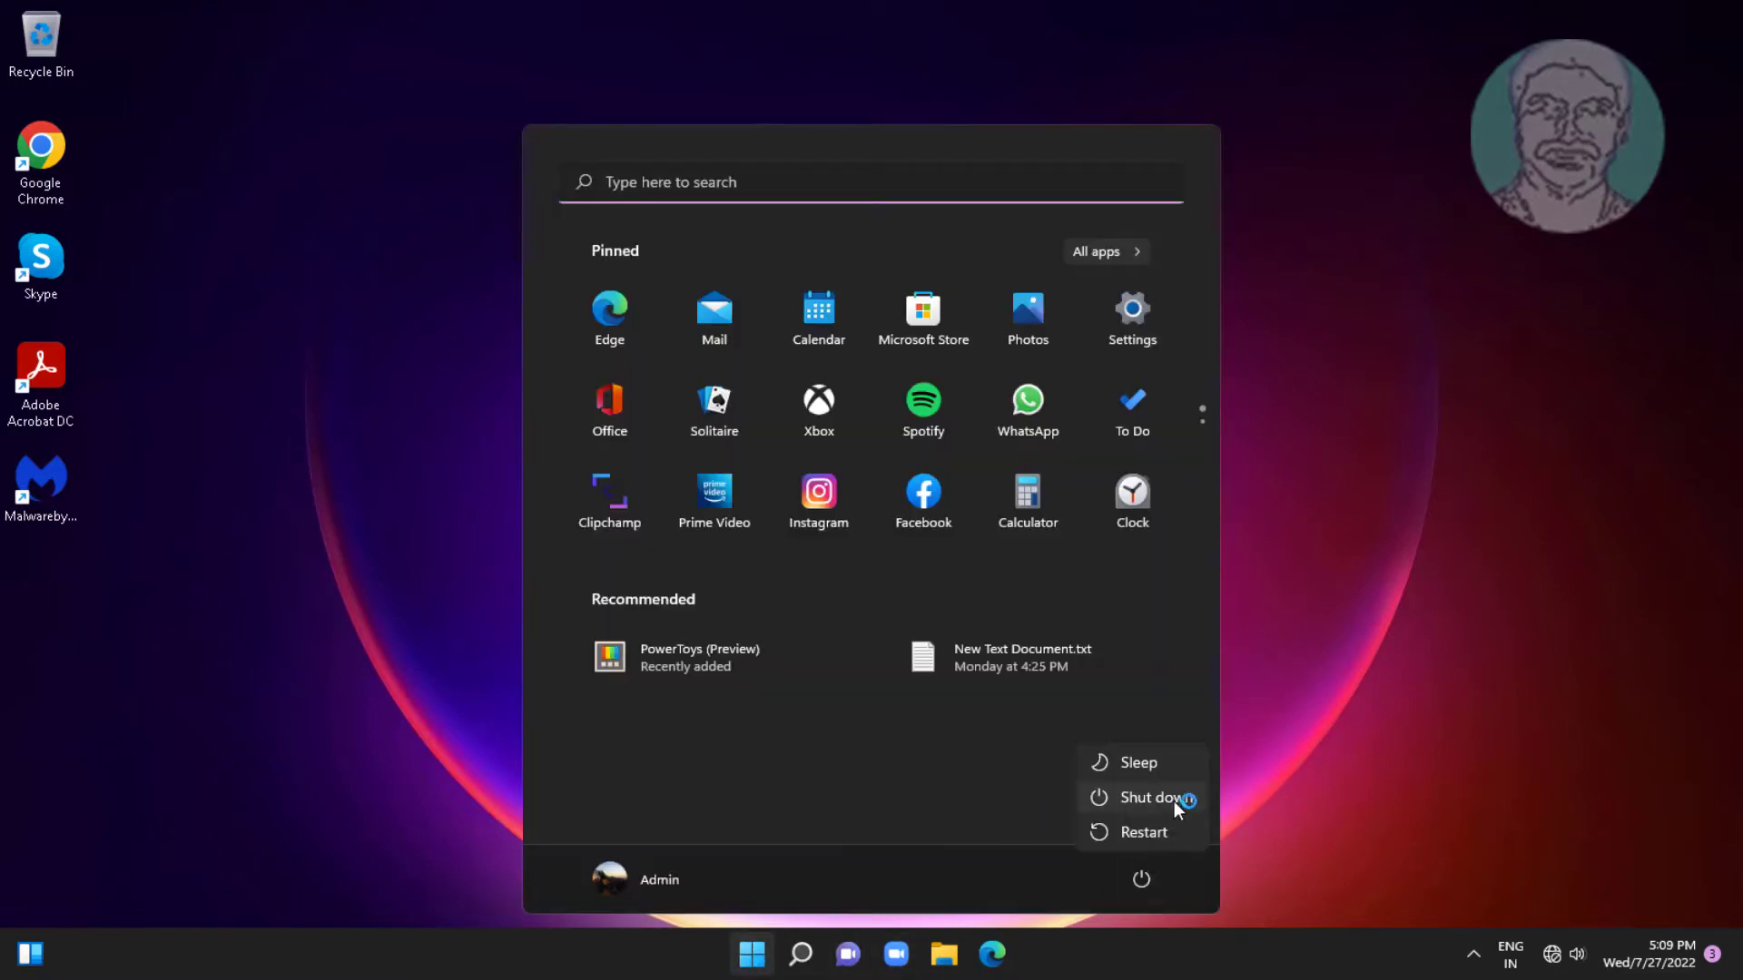
click(1162, 828)
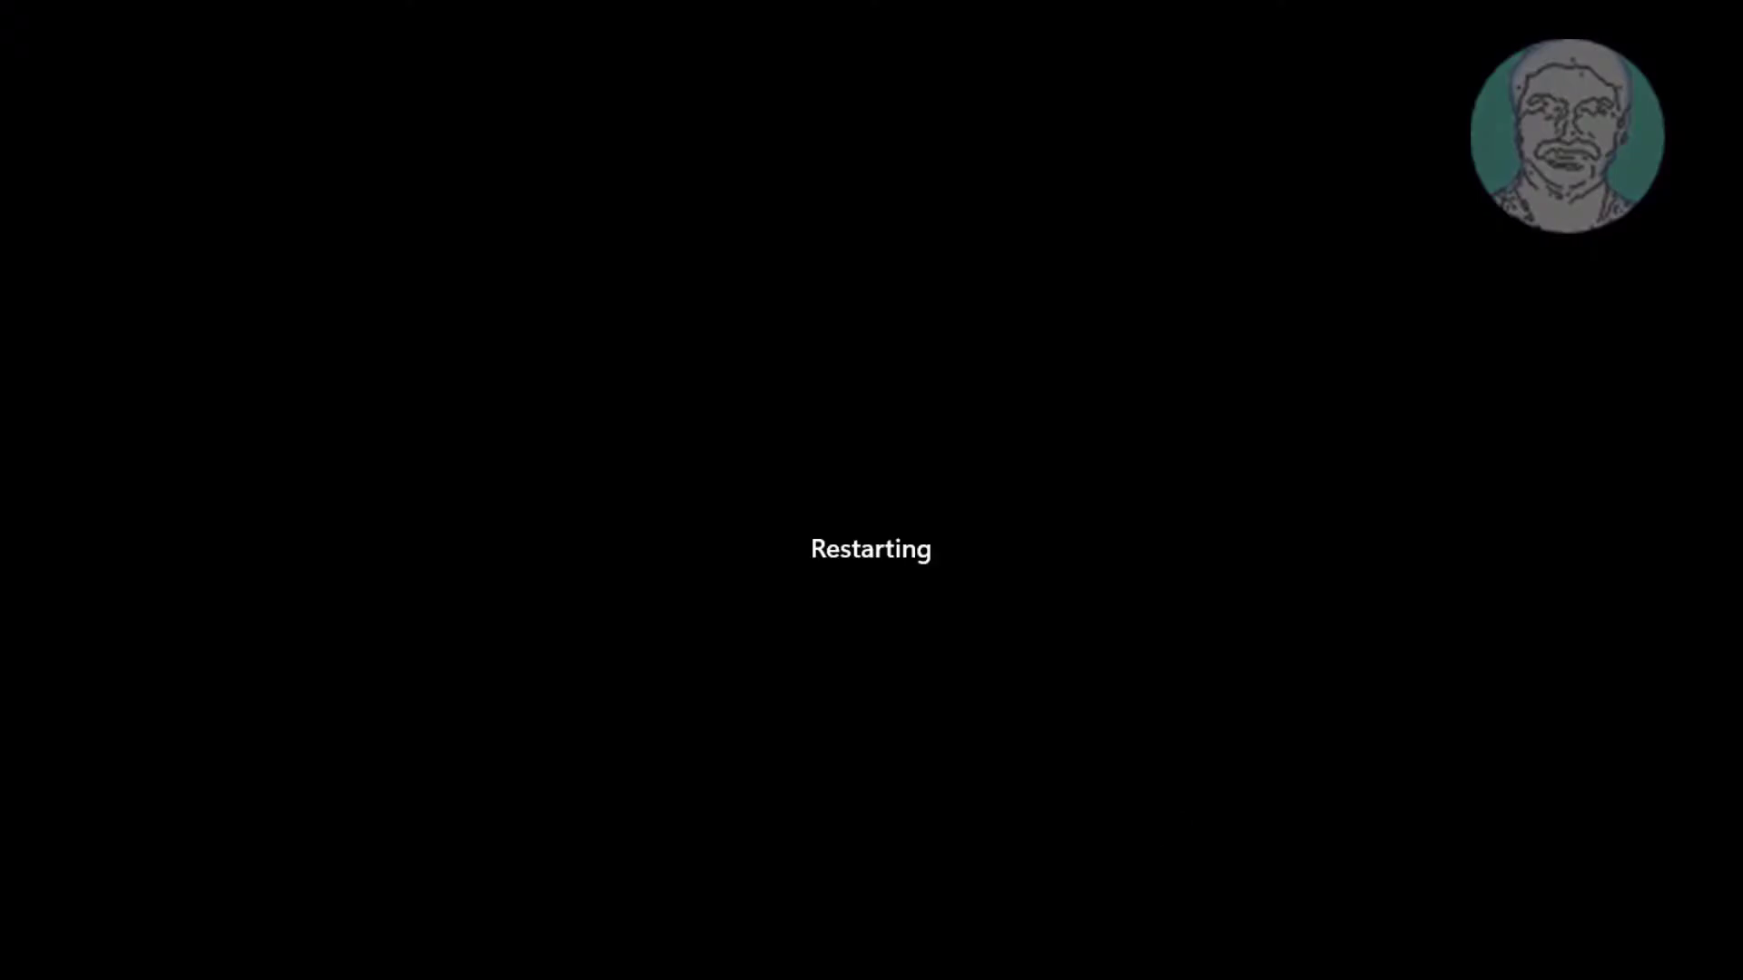